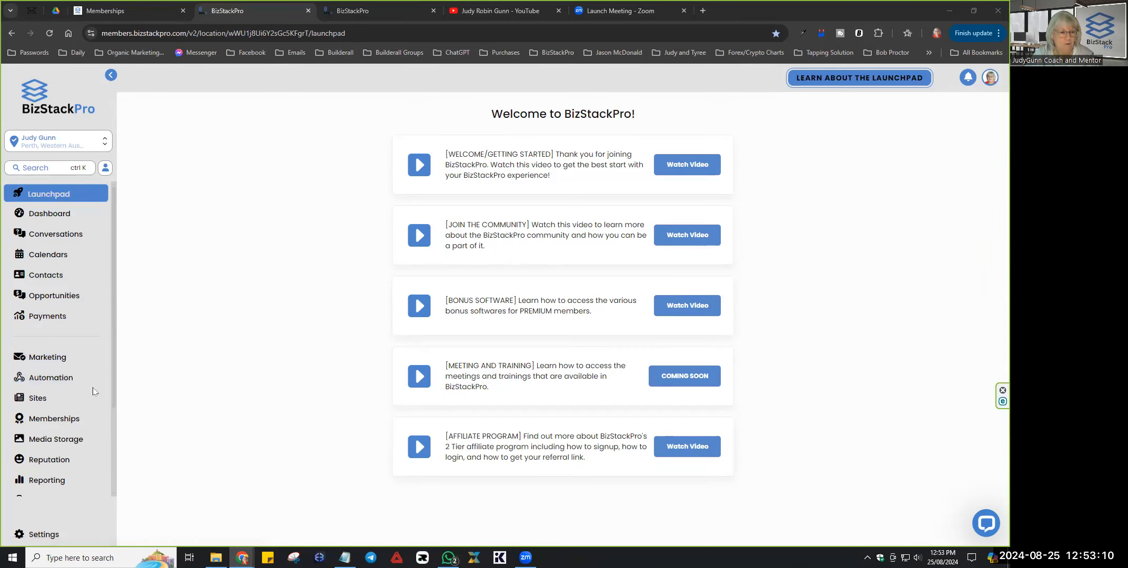
# Step: Open the Affiliate Marketing For Seniors blog from the account's blog sites
pyautogui.click(33, 398)
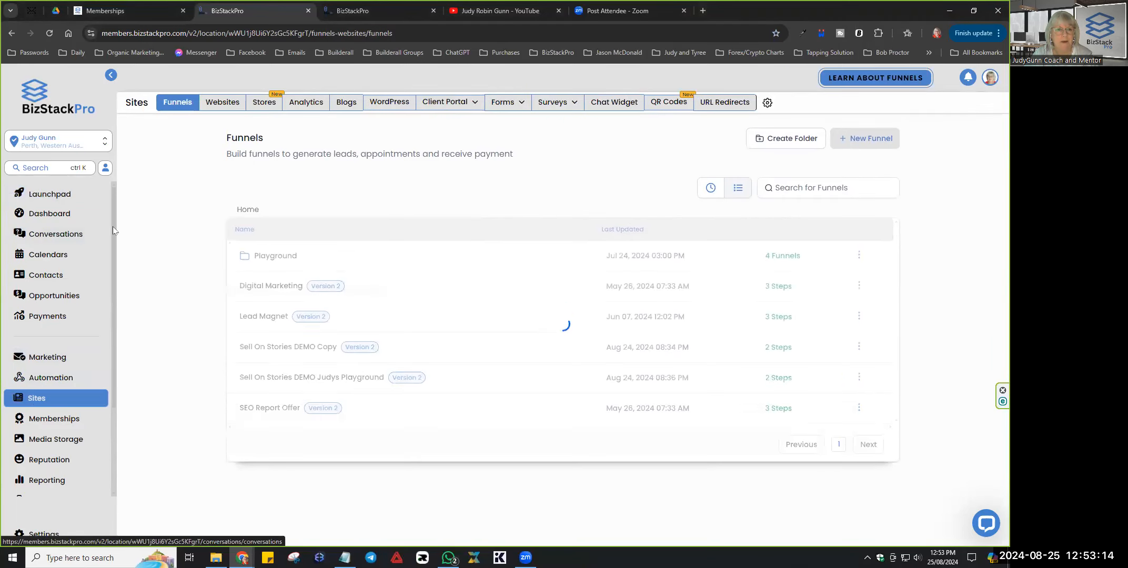
pyautogui.click(346, 103)
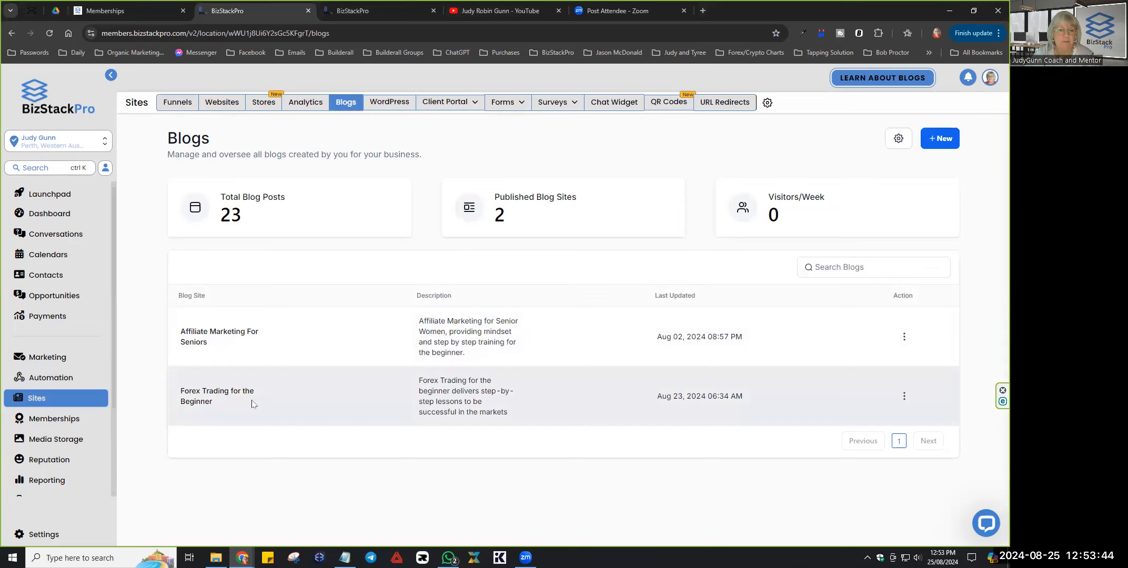
pyautogui.click(198, 337)
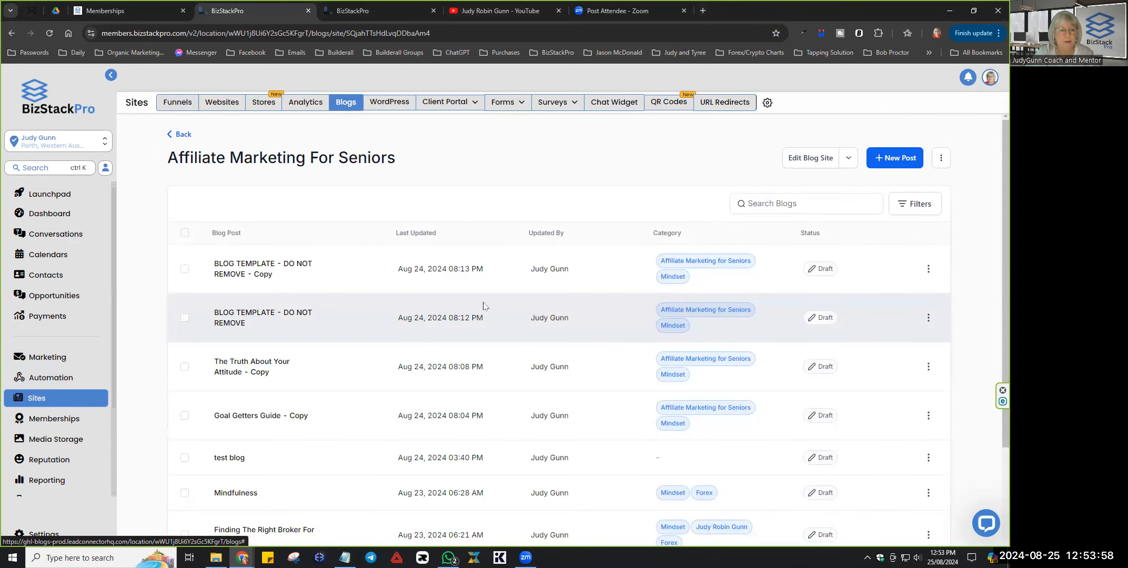
# Step: Look through the blog's posts and open the draft "BLOG TEMPLATE - DO NOT REMOVE - Copy" for editing
pyautogui.scroll(-1, 451, 361)
pyautogui.scroll(-3, 450, 358)
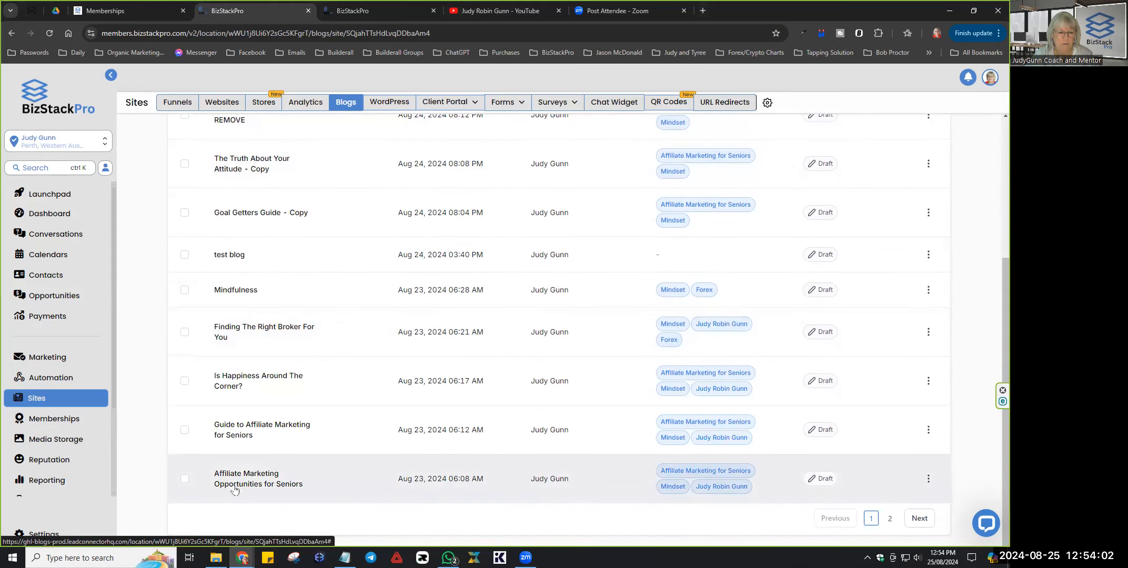
pyautogui.scroll(1, 374, 433)
pyautogui.scroll(3, 374, 433)
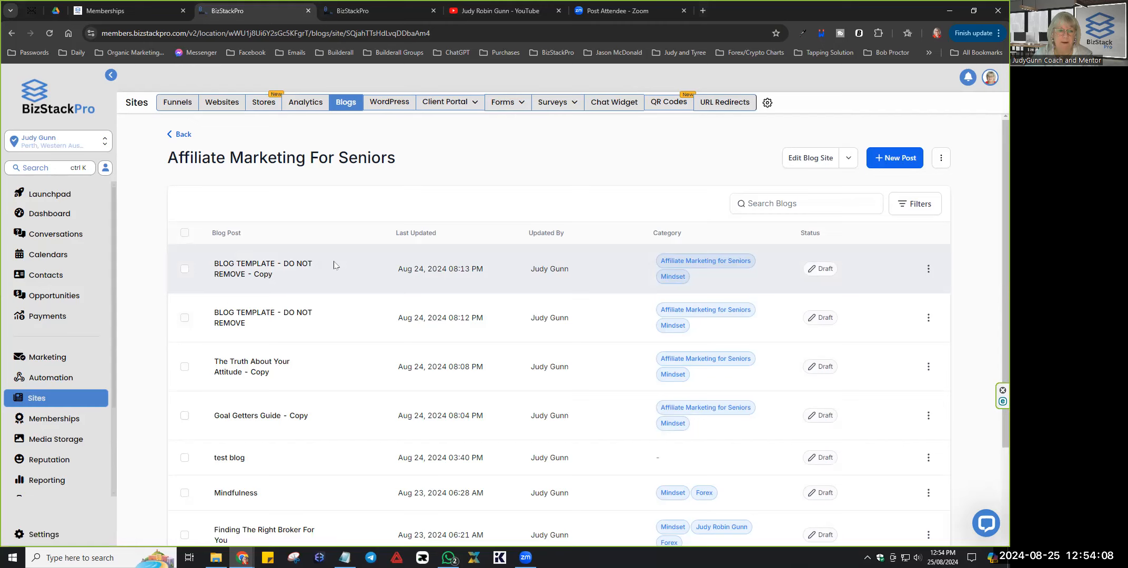
pyautogui.click(238, 270)
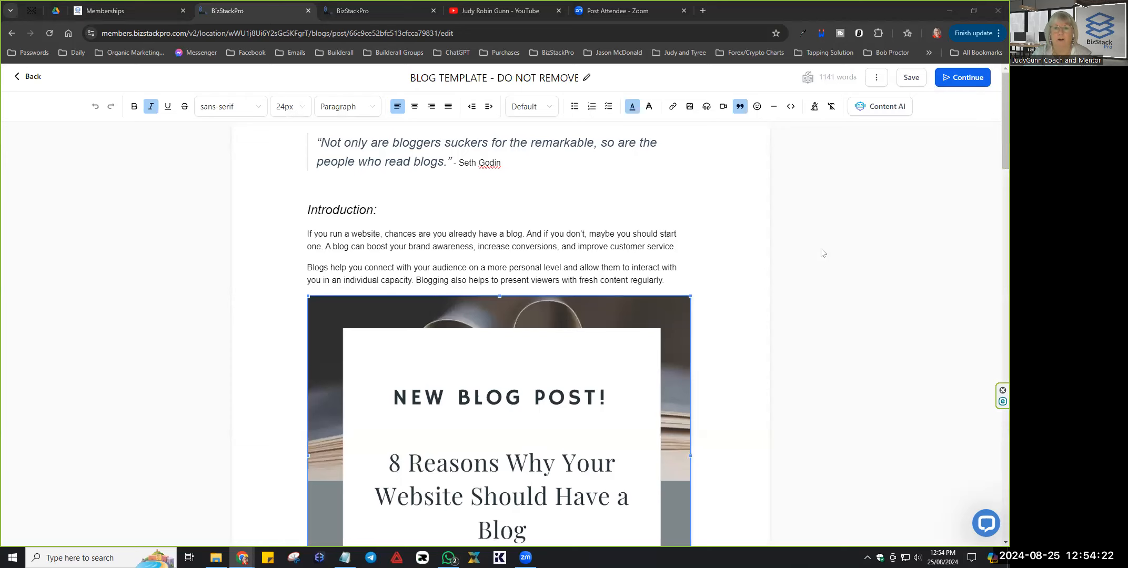
# Step: Skim the whole template post from the opening quote down to the checklist and author block, and return to its beginning
pyautogui.scroll(-5, 820, 258)
pyautogui.scroll(-20, 554, 261)
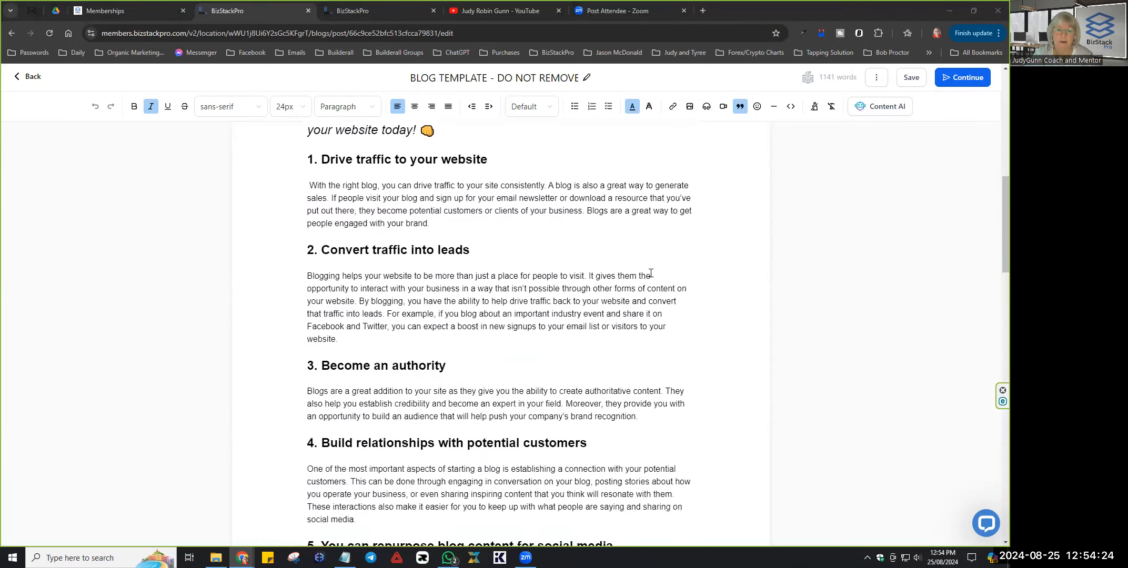
pyautogui.scroll(-13, 554, 261)
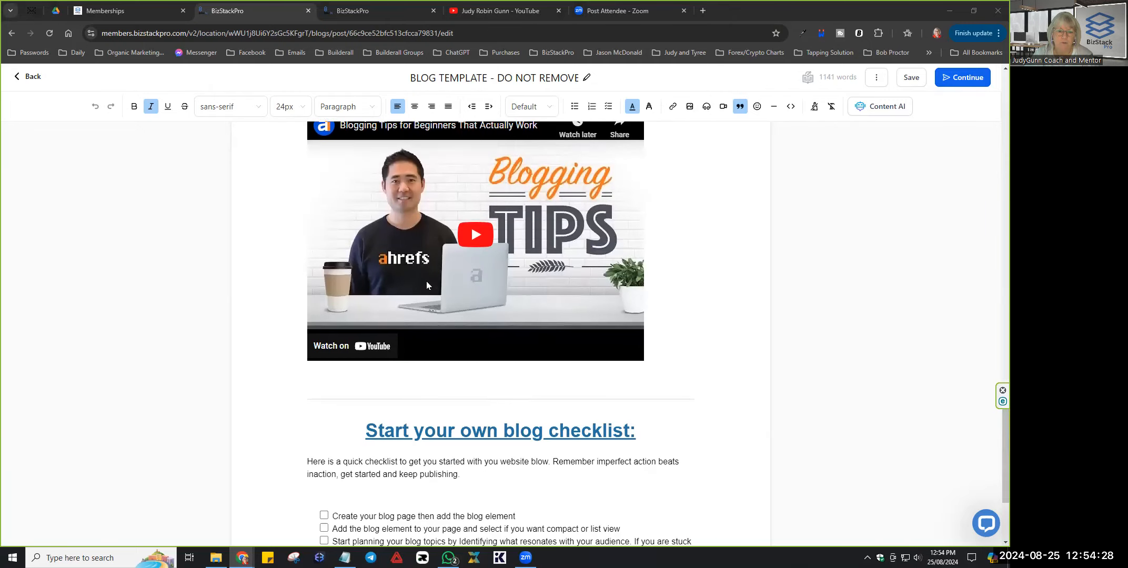
pyautogui.scroll(-3, 710, 268)
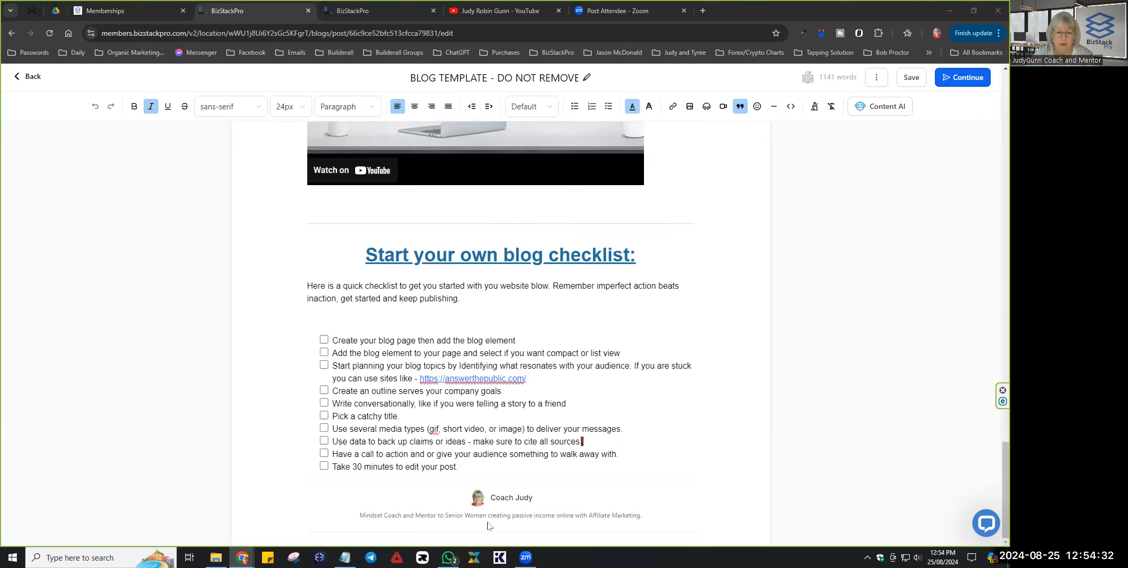
pyautogui.scroll(10, 745, 307)
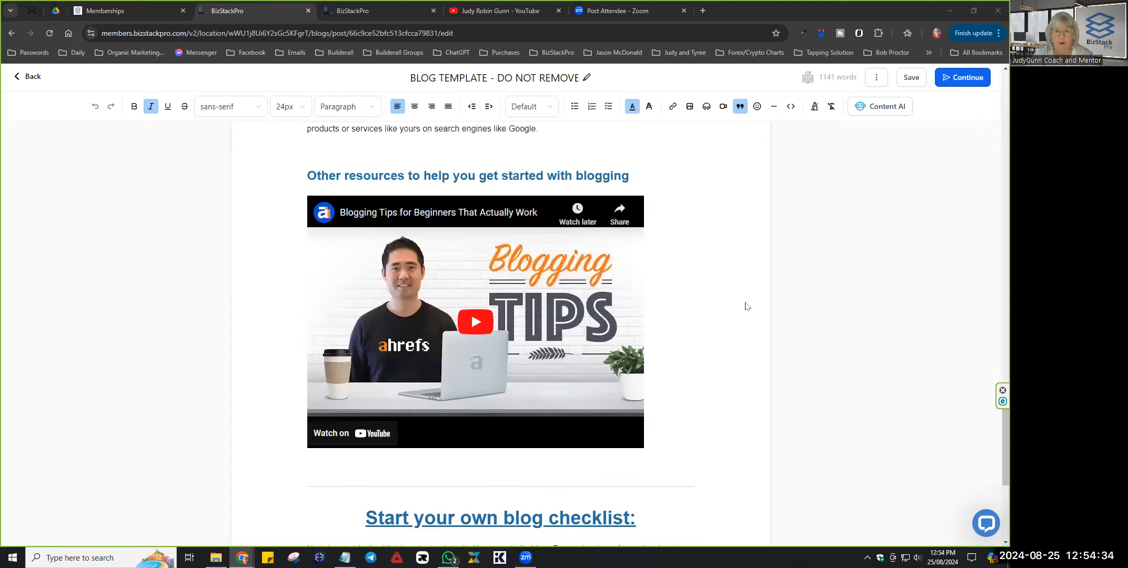
pyautogui.scroll(20, 745, 307)
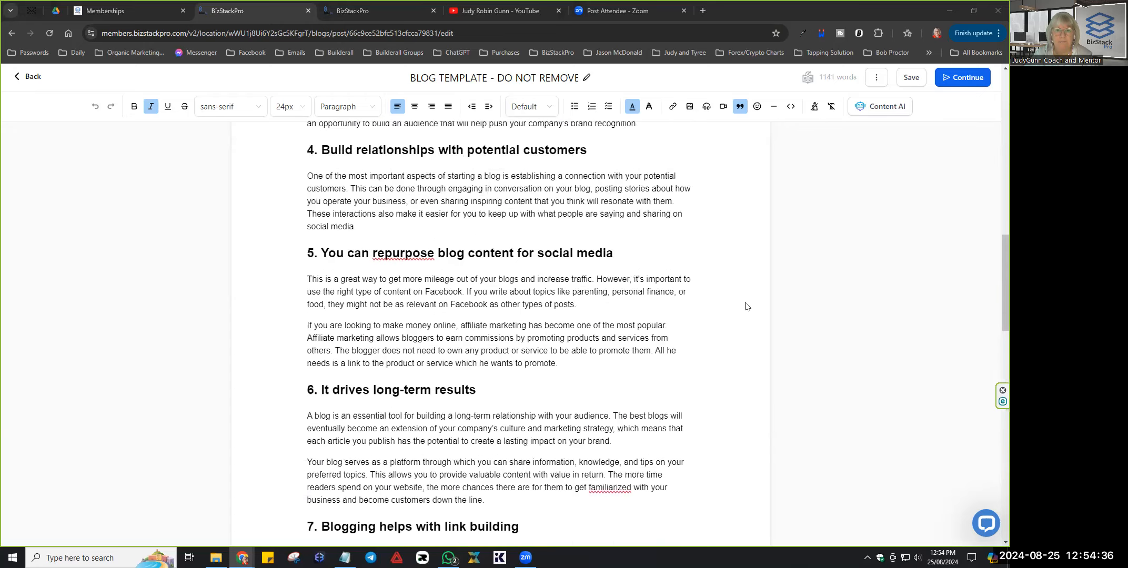
pyautogui.scroll(3, 745, 307)
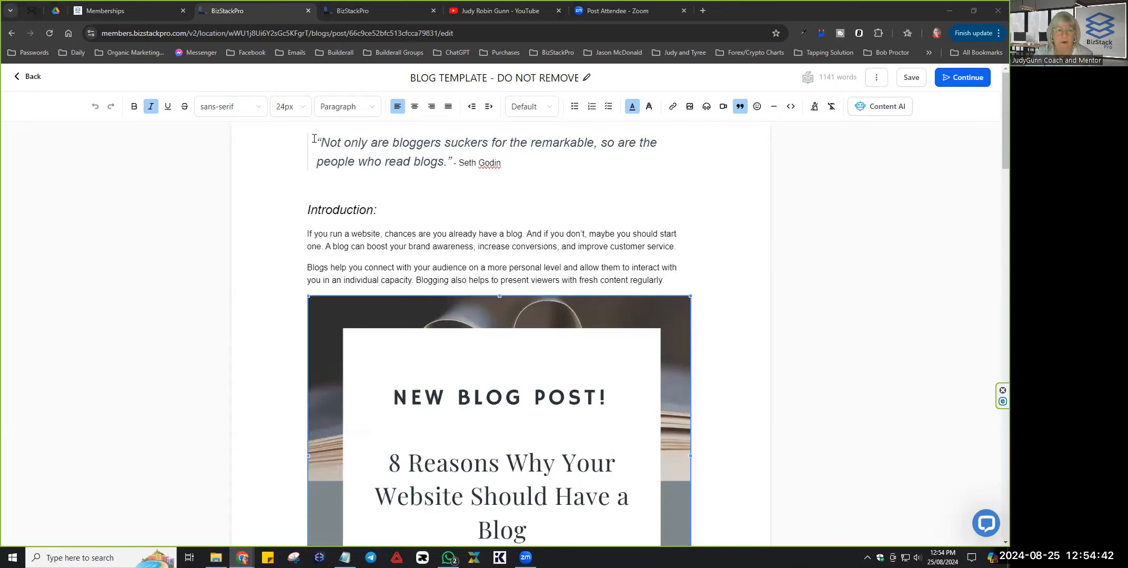
# Step: Inspect the text style and font size of the opening quote, the Introduction heading and the introductory paragraph, including the available heading levels
pyautogui.click(370, 142)
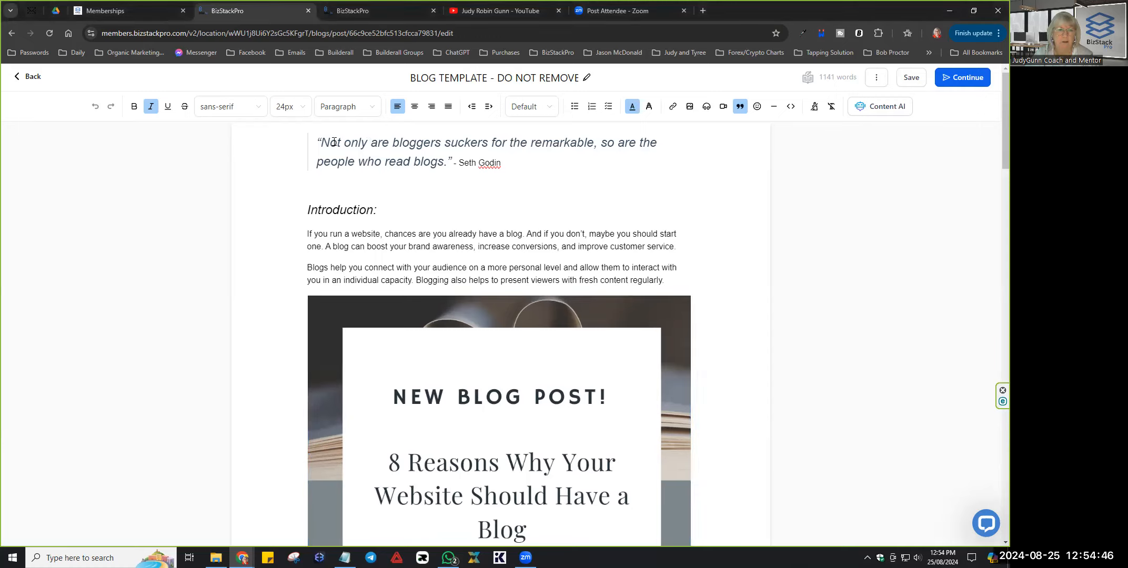
pyautogui.click(373, 109)
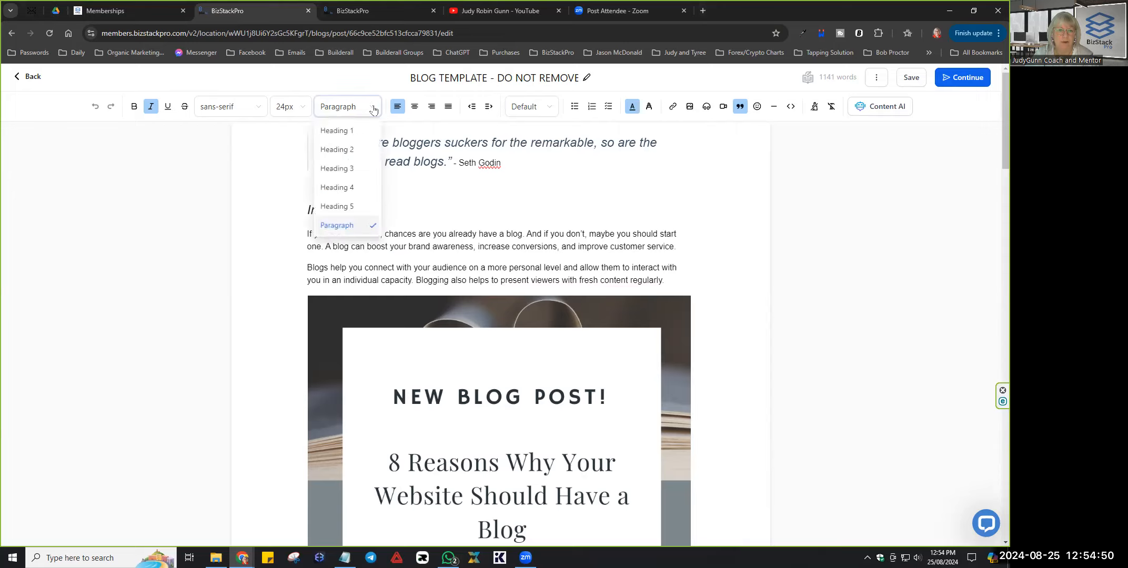
pyautogui.click(371, 108)
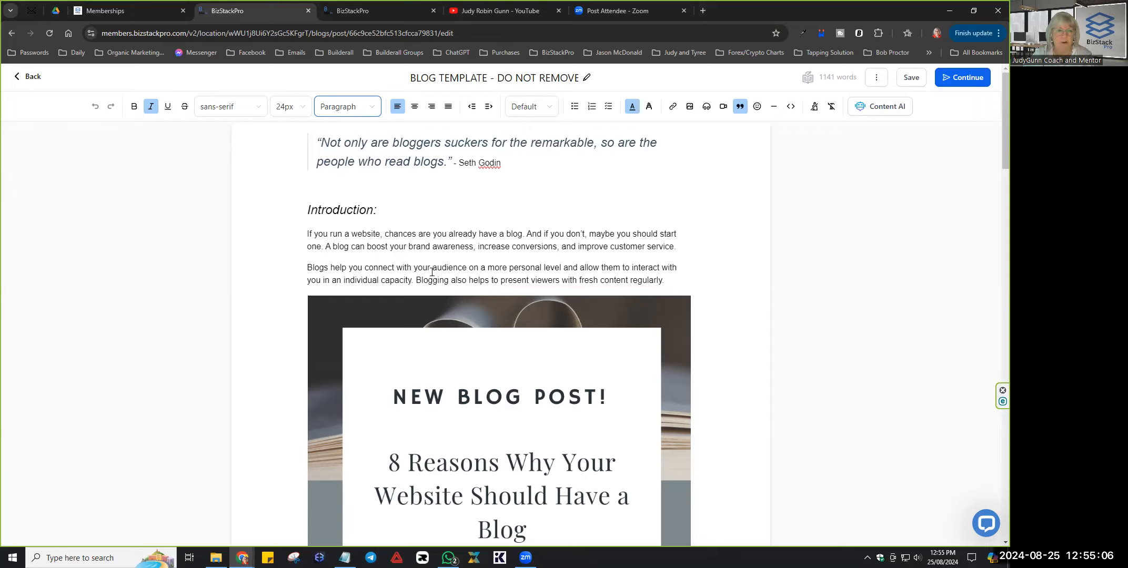
pyautogui.click(329, 231)
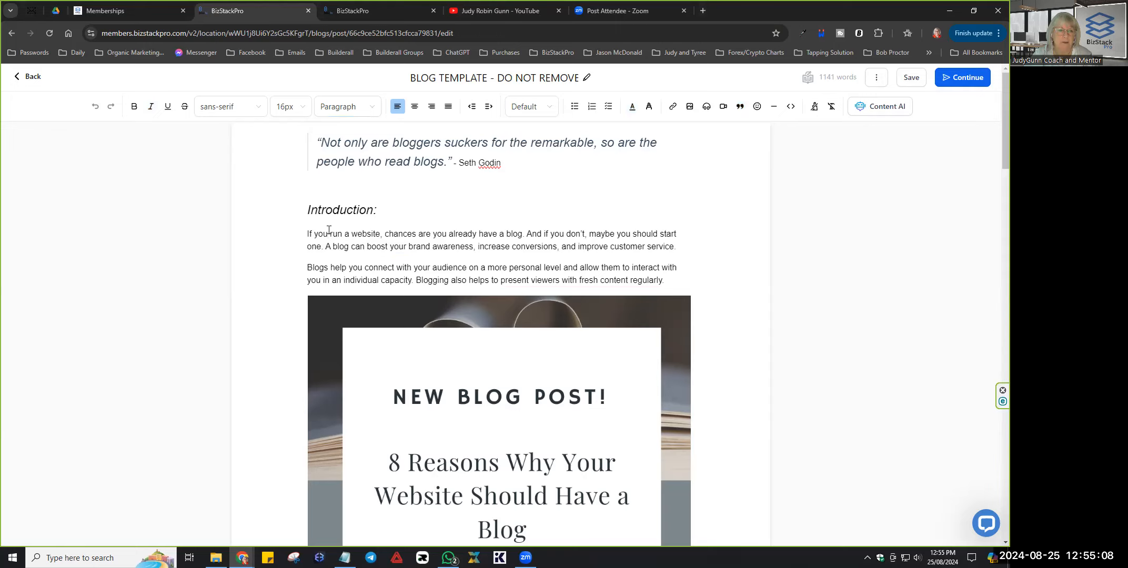
pyautogui.click(356, 164)
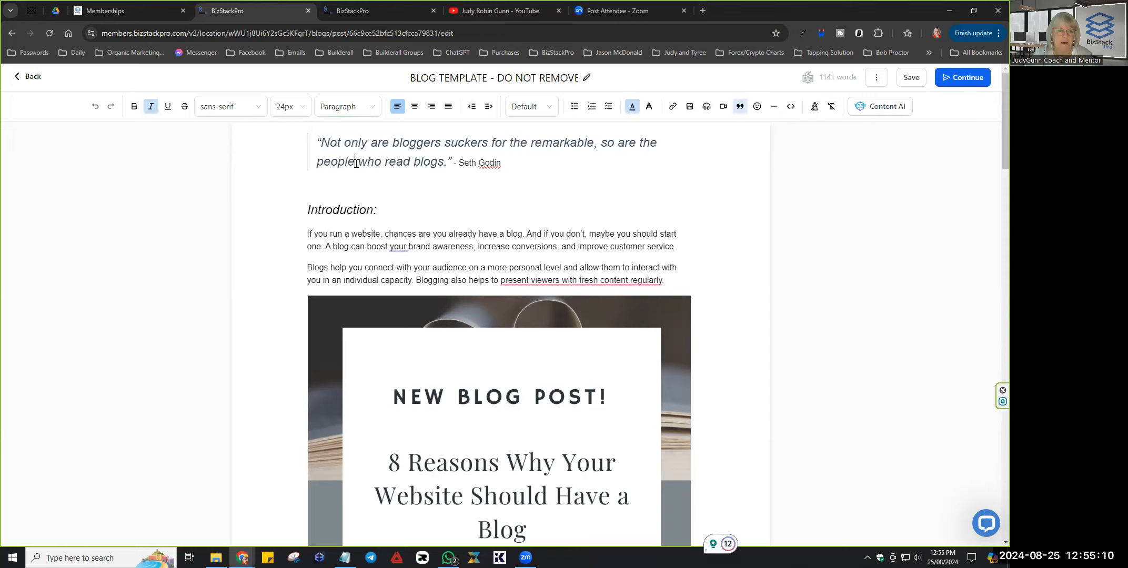
pyautogui.click(345, 210)
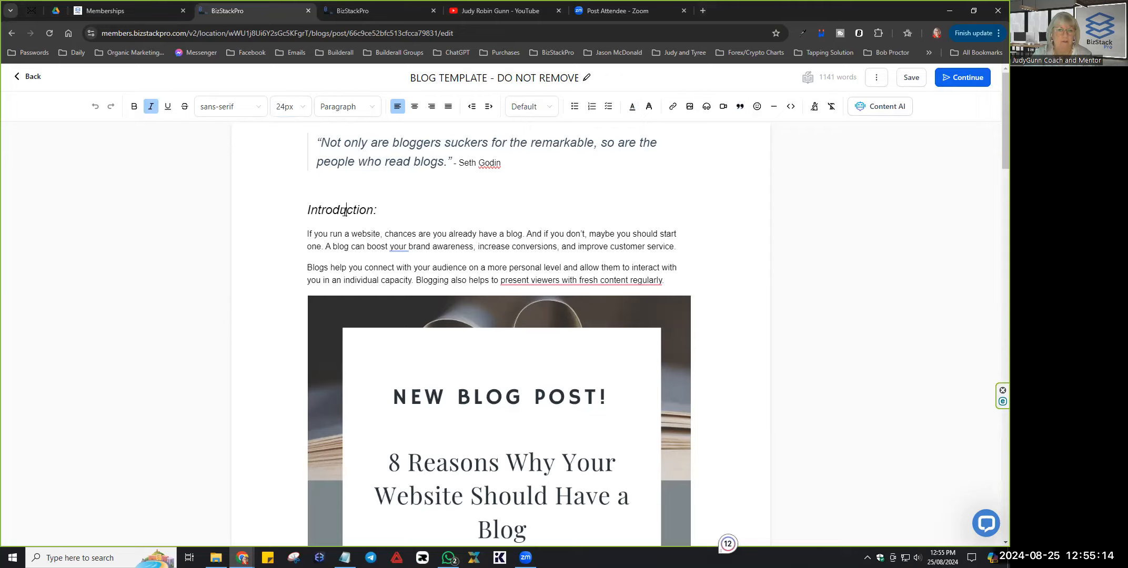
pyautogui.click(339, 246)
pyautogui.click(350, 162)
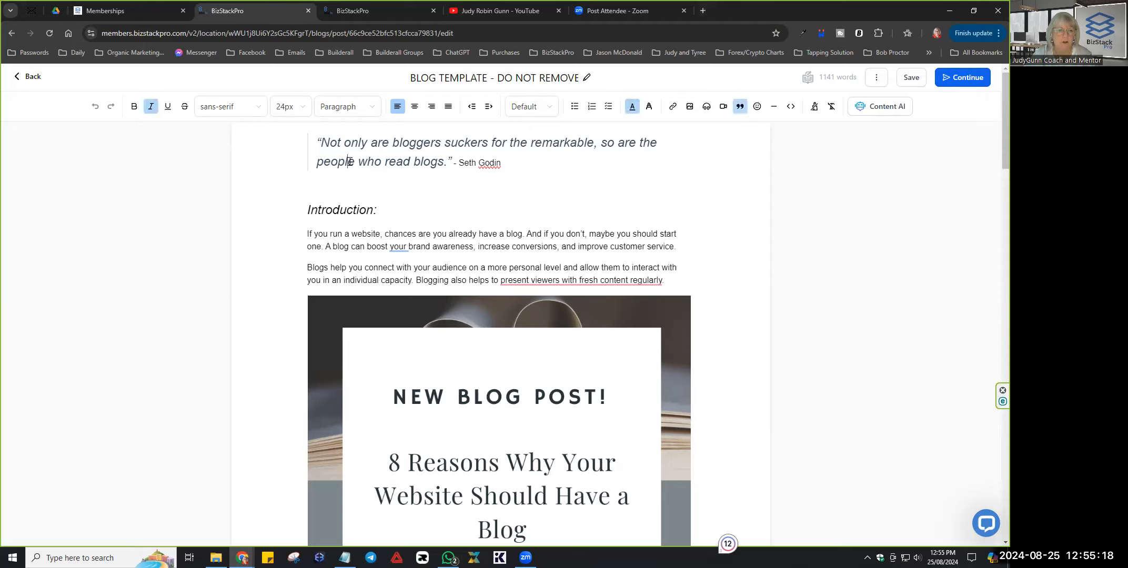
pyautogui.click(340, 210)
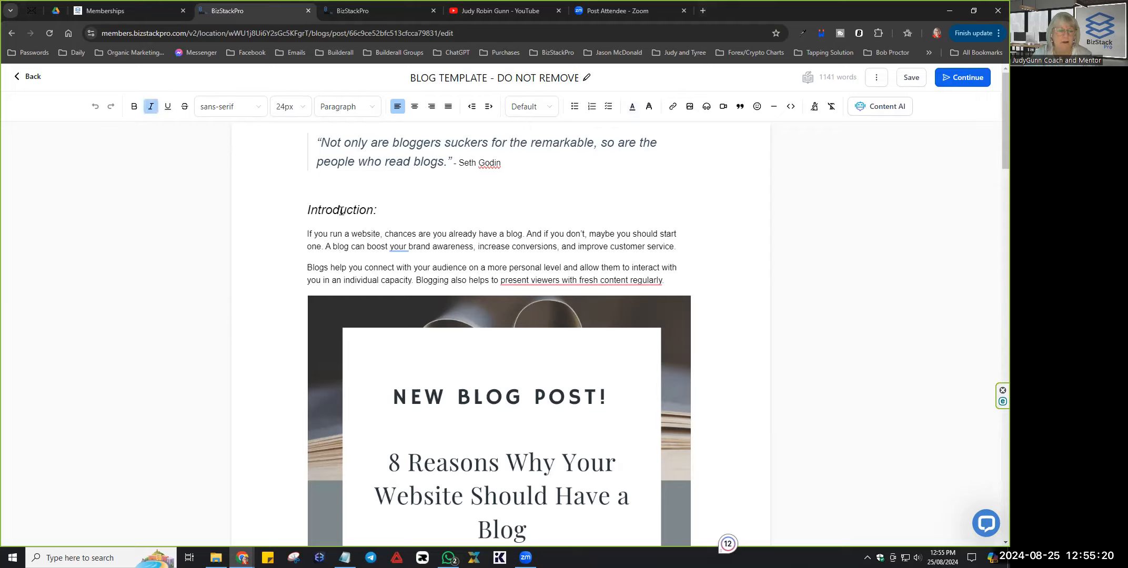
pyautogui.click(357, 247)
# Step: Examine the blog image and the numbered sections, comparing the heading and body text of section 5 on repurposing content
pyautogui.scroll(-2, 736, 275)
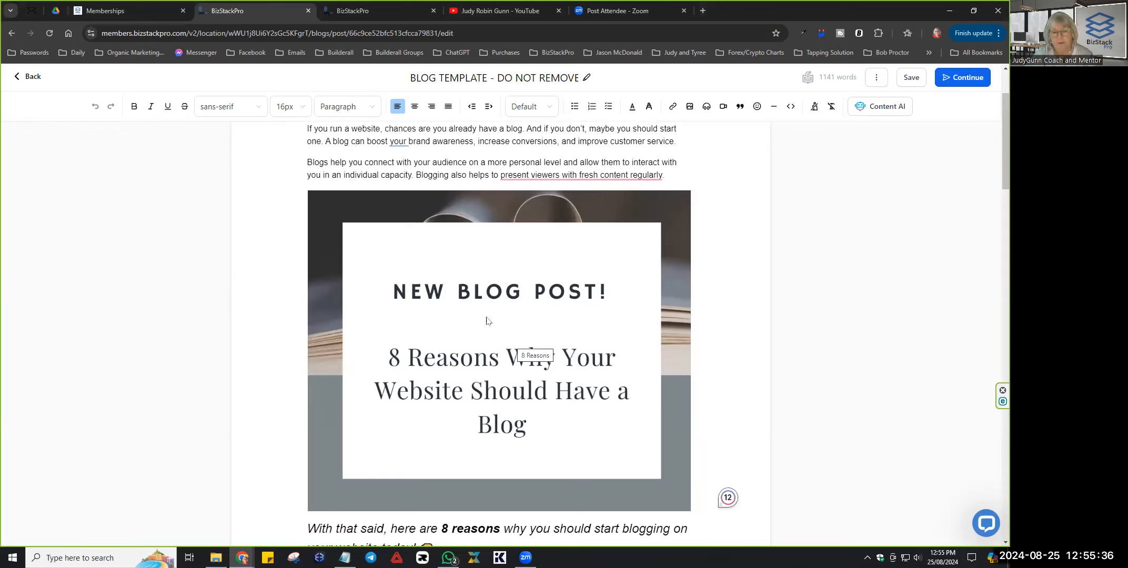
pyautogui.scroll(-1, 723, 291)
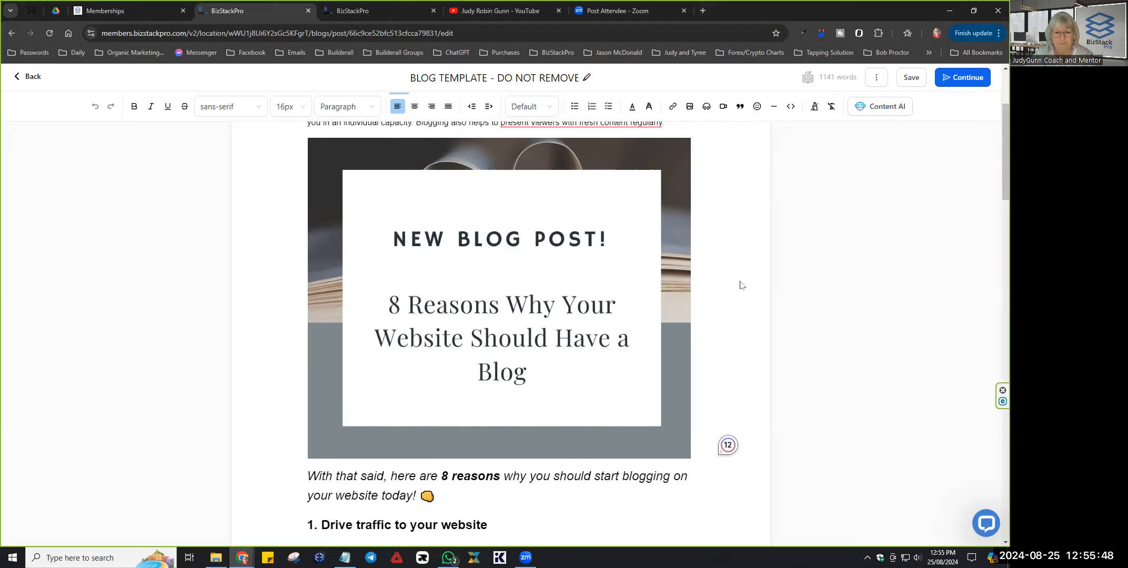
pyautogui.scroll(-4, 700, 301)
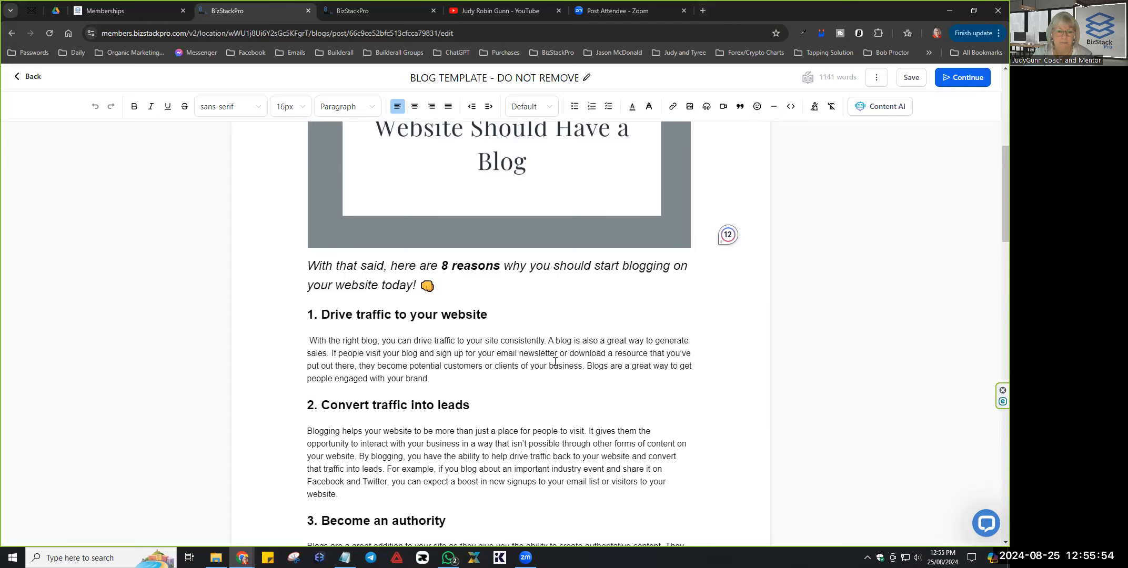
pyautogui.scroll(-3, 554, 361)
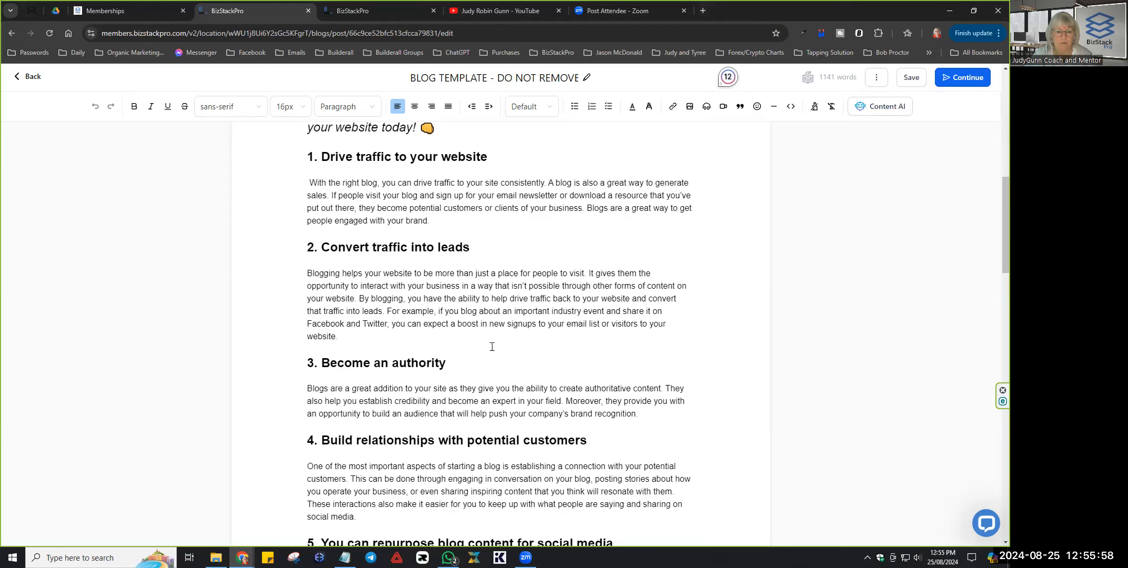
pyautogui.scroll(-3, 492, 346)
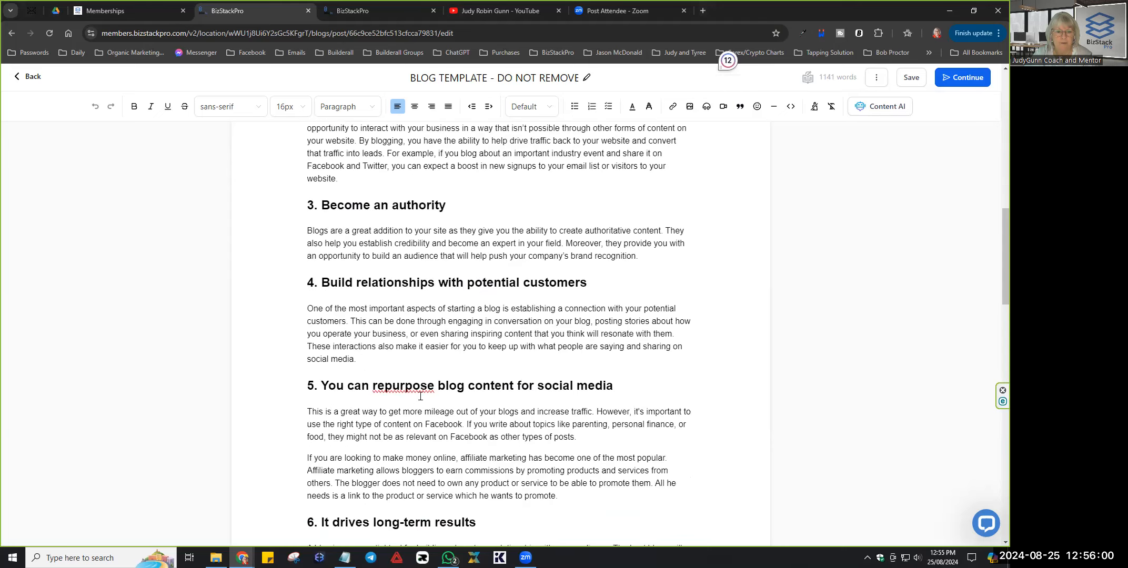
pyautogui.scroll(-3, 520, 305)
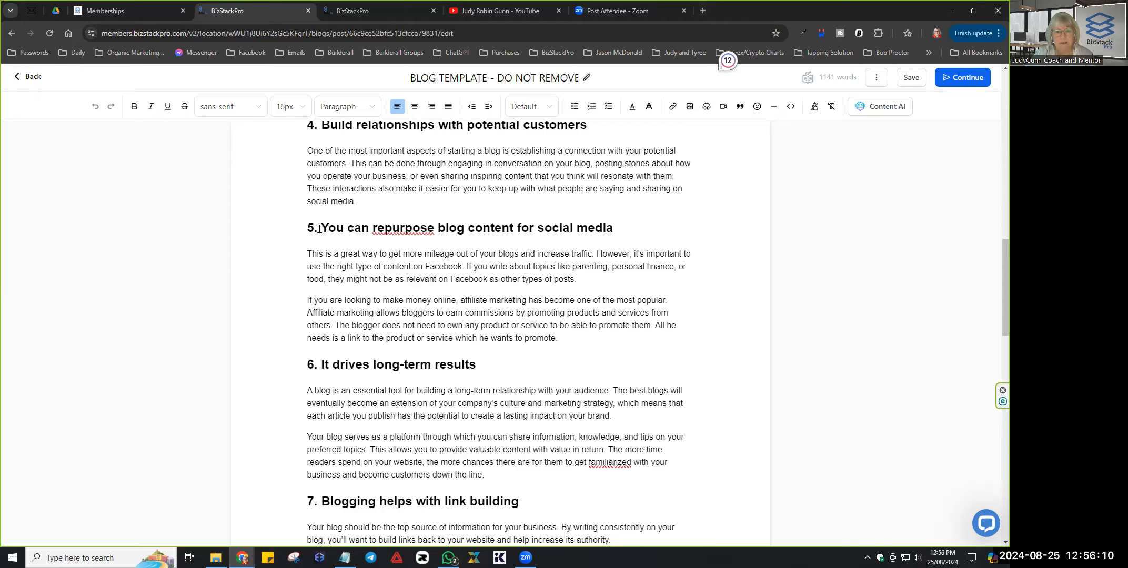
pyautogui.click(562, 227)
pyautogui.click(481, 254)
pyautogui.click(491, 229)
pyautogui.click(449, 257)
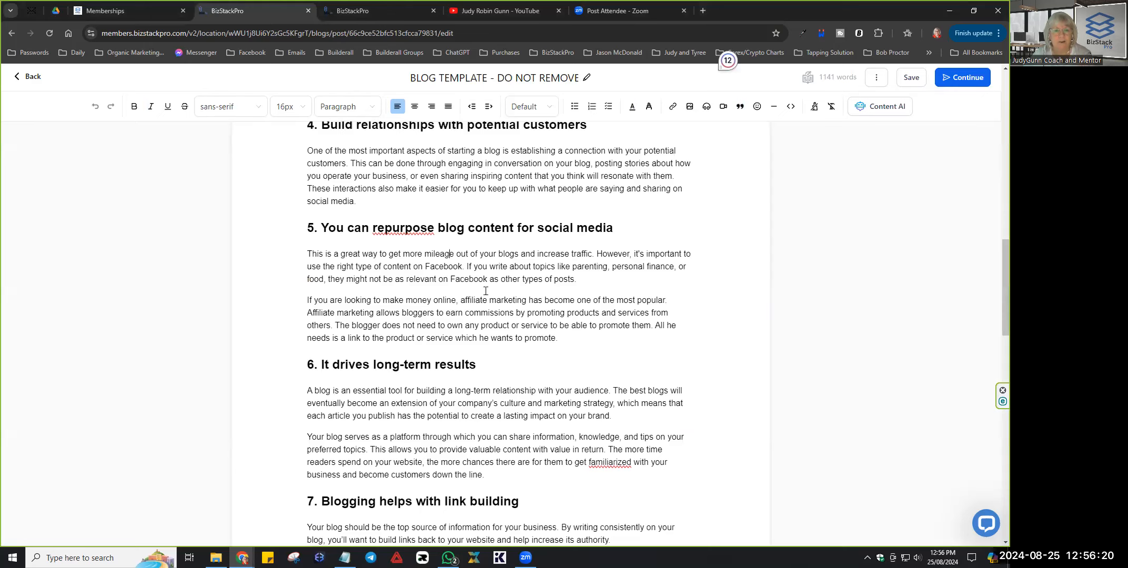
# Step: Review the remaining numbered sections, the embedded blogging tips video and the closing checklist, and return to the opening quote
pyautogui.scroll(-12, 493, 350)
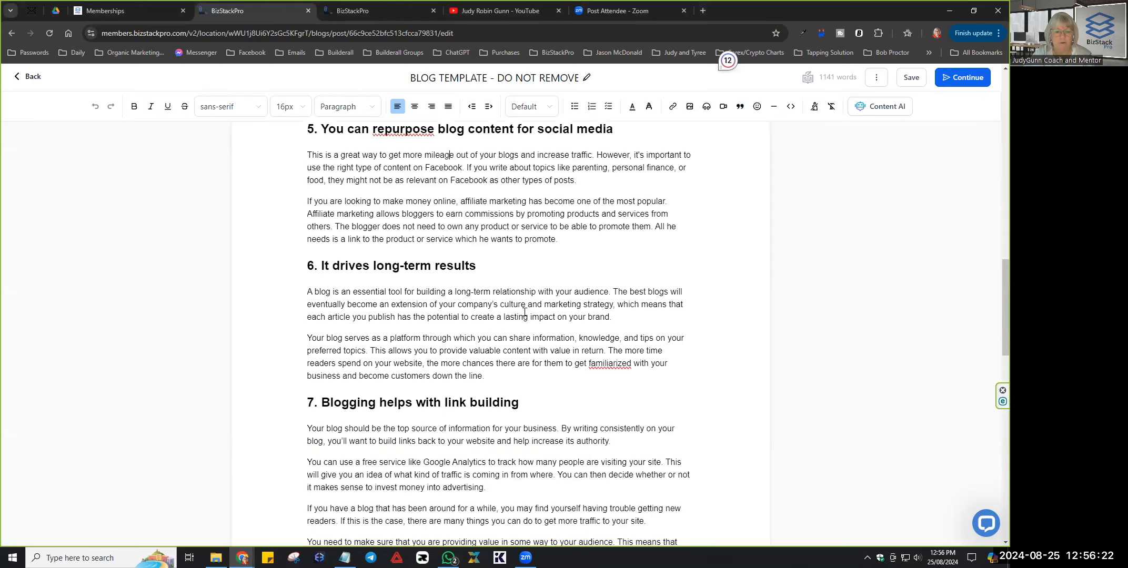
pyautogui.scroll(-3, 477, 301)
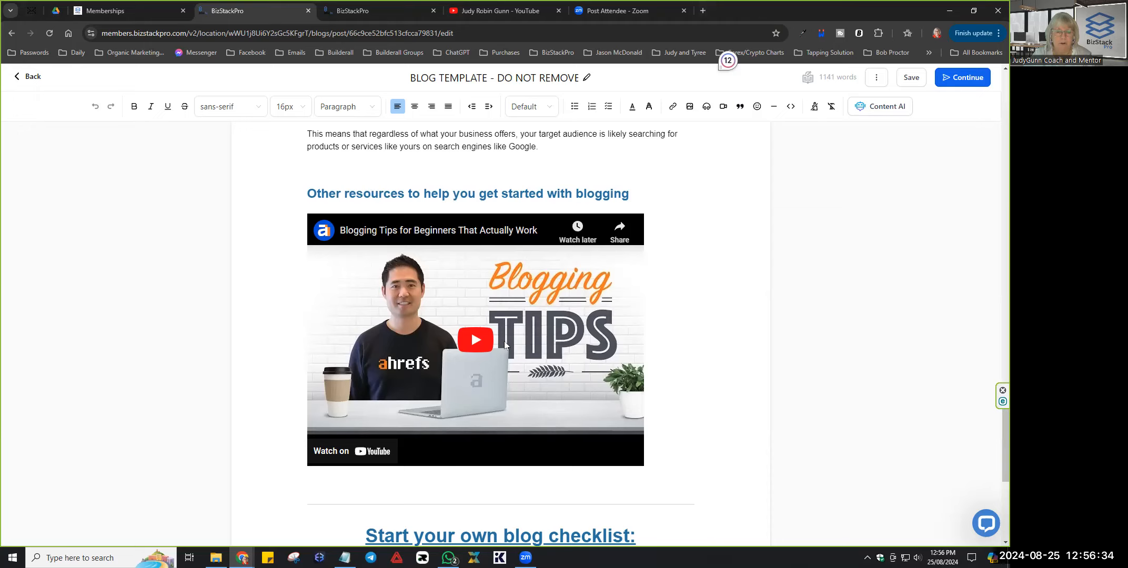
pyautogui.scroll(-5, 679, 263)
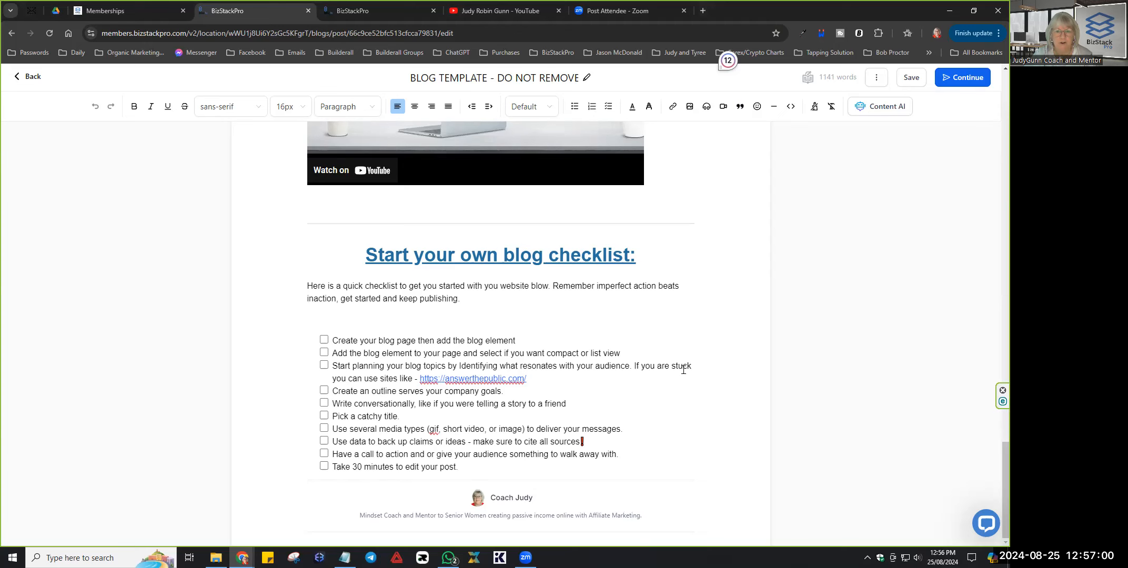
pyautogui.scroll(15, 693, 361)
pyautogui.scroll(10, 694, 362)
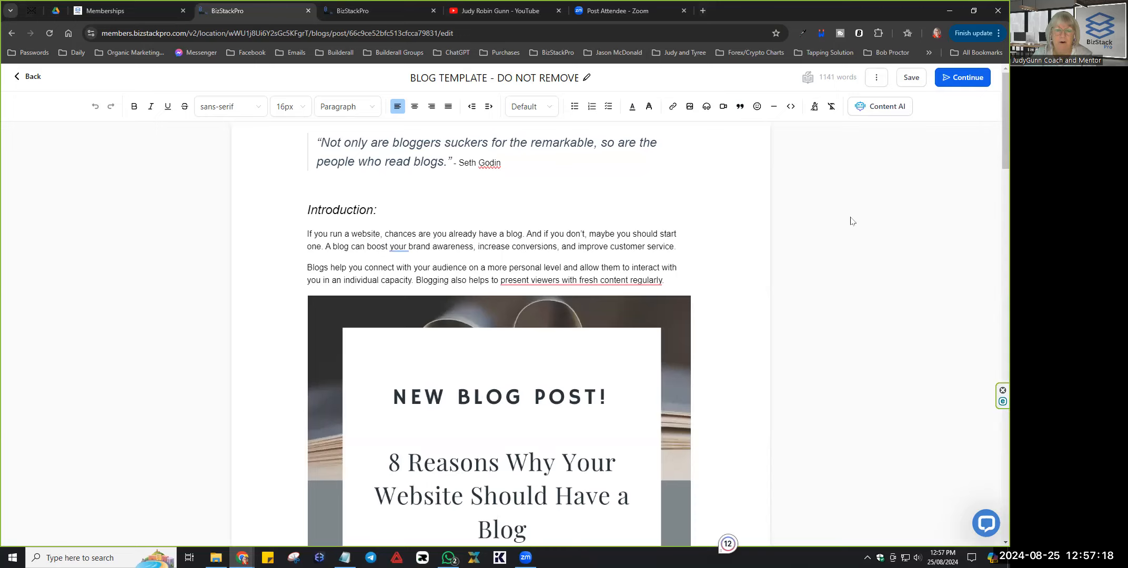
# Step: Leave the template and start a new post titled "test" in the Affiliate Marketing For Seniors blog
pyautogui.click(30, 77)
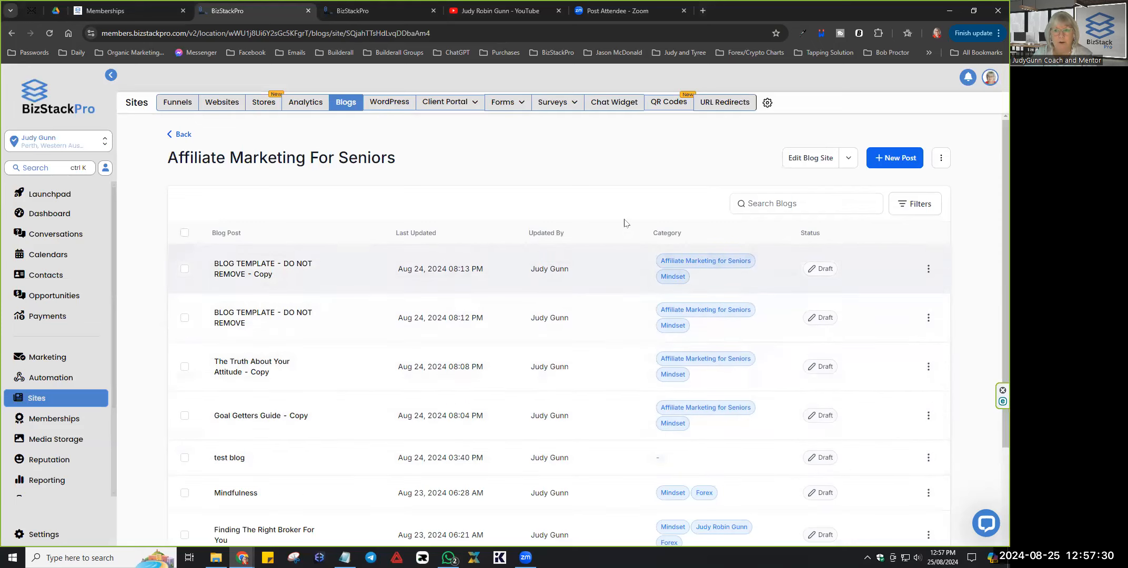
pyautogui.click(898, 158)
pyautogui.click(454, 208)
pyautogui.write('tes')
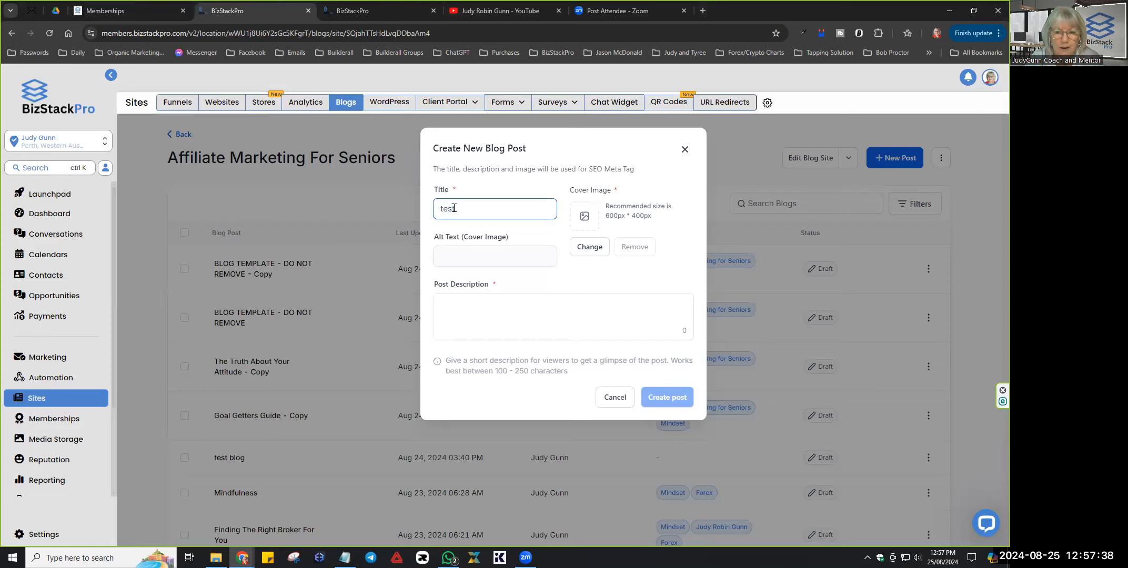
pyautogui.write('t')
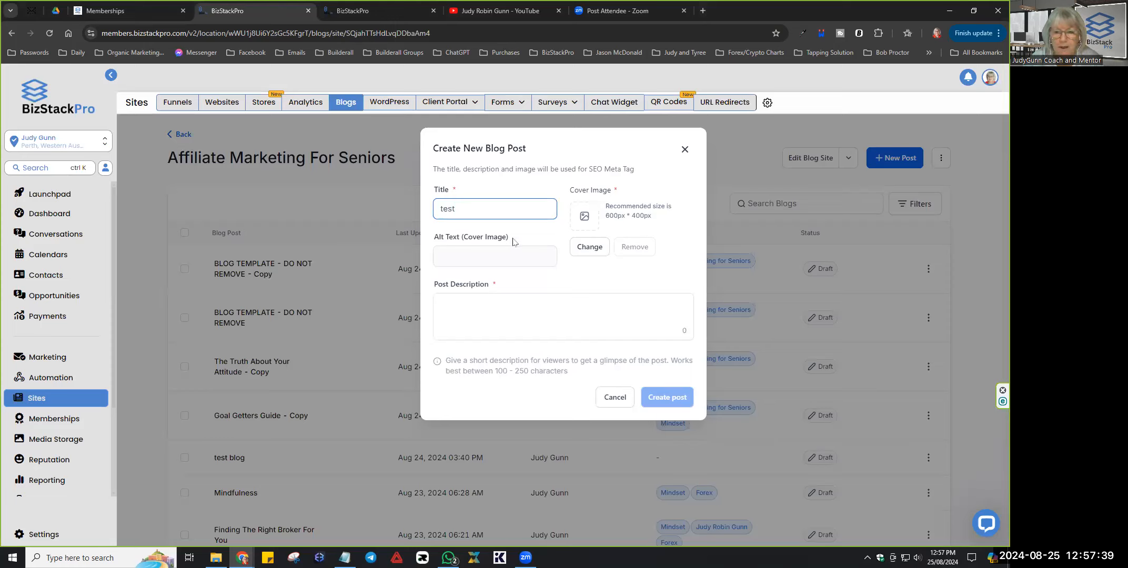
# Step: Set the new post's cover image to "Blog Limiting Beliefs .png" from the Blog Images media folder
pyautogui.click(590, 246)
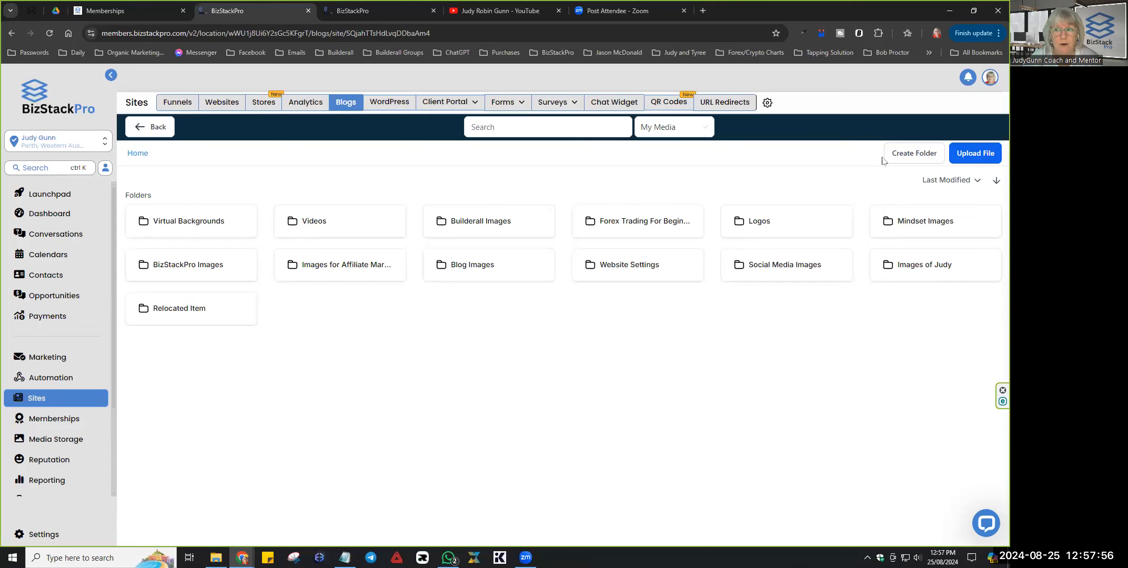
pyautogui.click(973, 149)
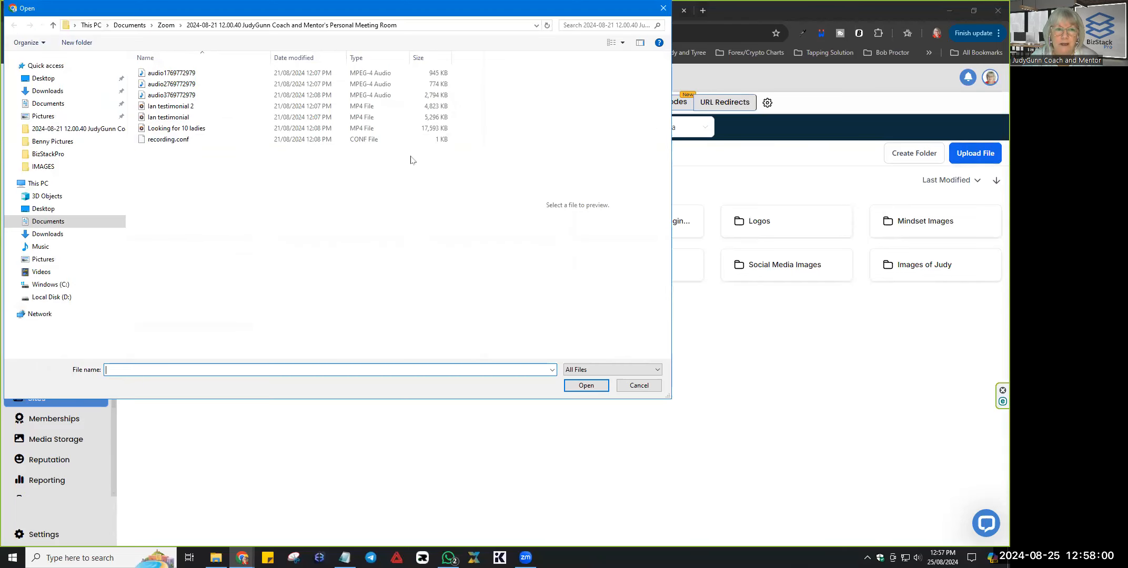
pyautogui.click(664, 8)
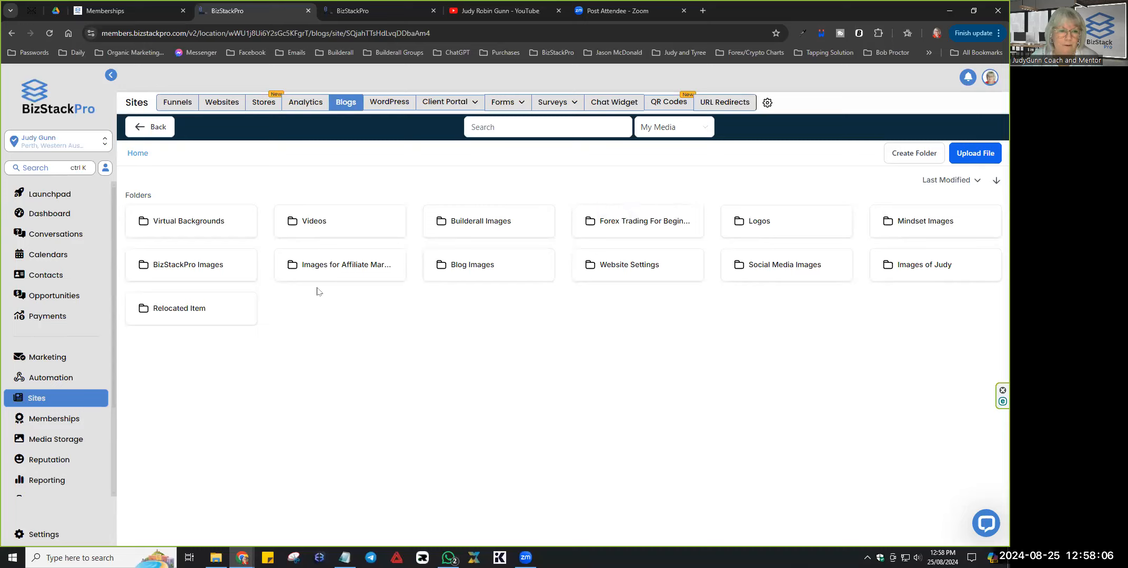
pyautogui.click(490, 265)
pyautogui.doubleClick(491, 264)
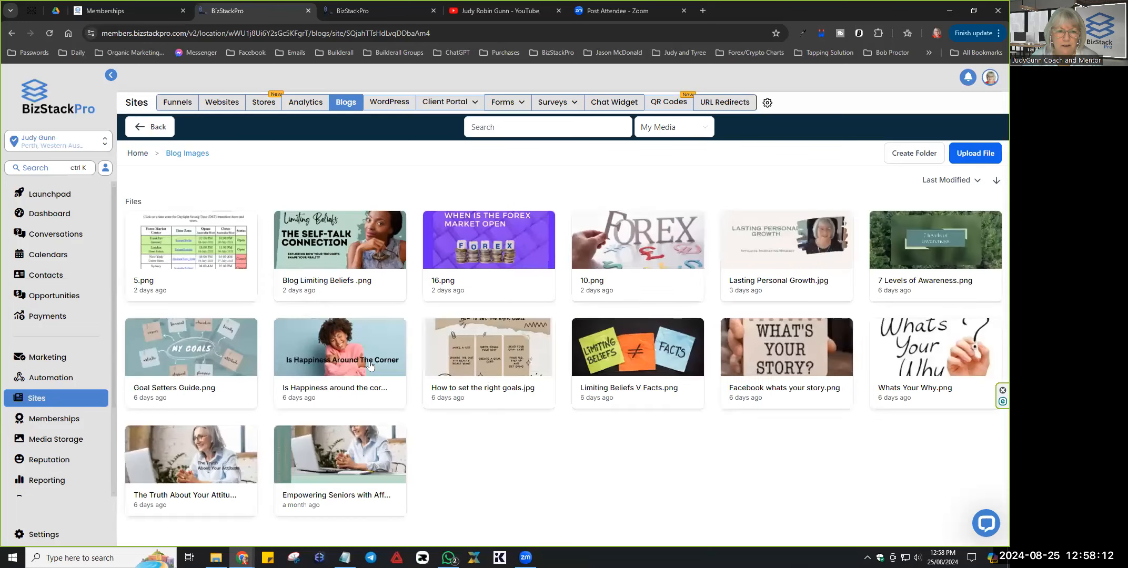
pyautogui.click(324, 240)
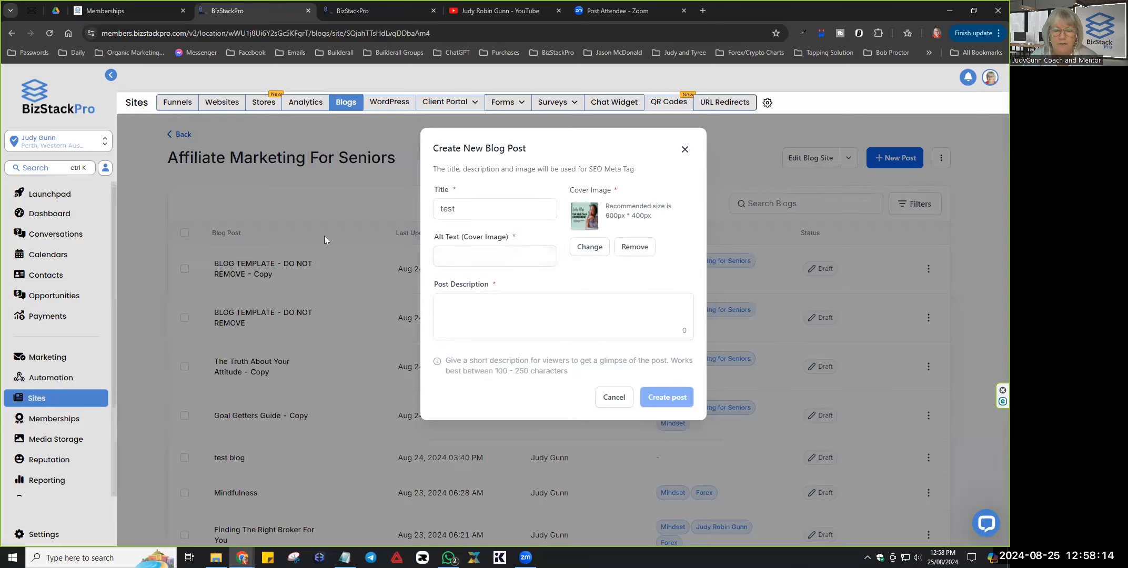
# Step: Enter "test" as both the cover image alt text and the post description, and create the post
pyautogui.click(449, 254)
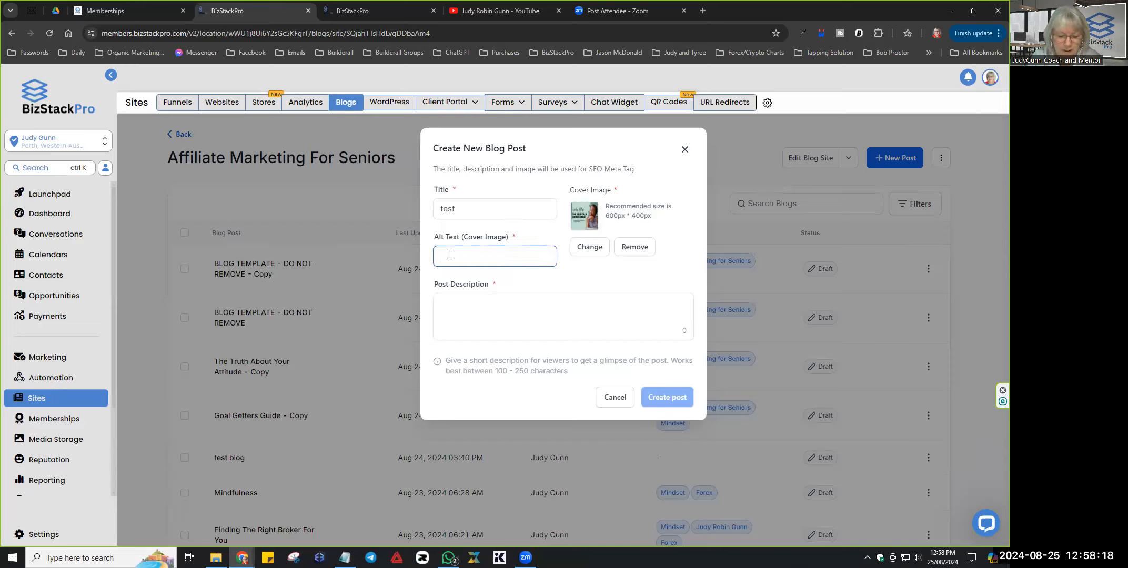
pyautogui.write('tes')
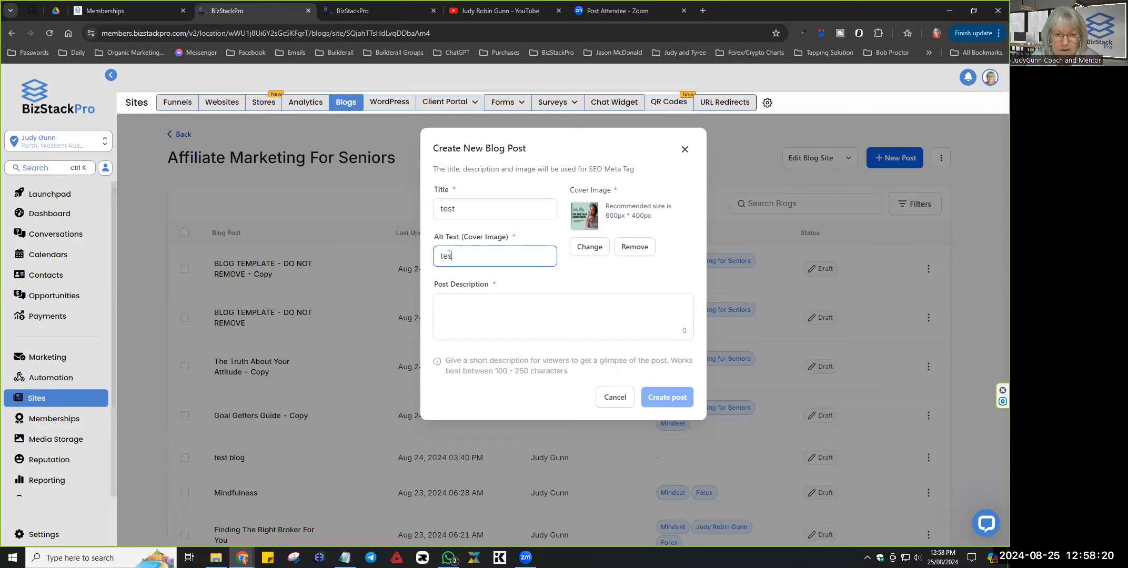
pyautogui.write('t')
pyautogui.click(455, 305)
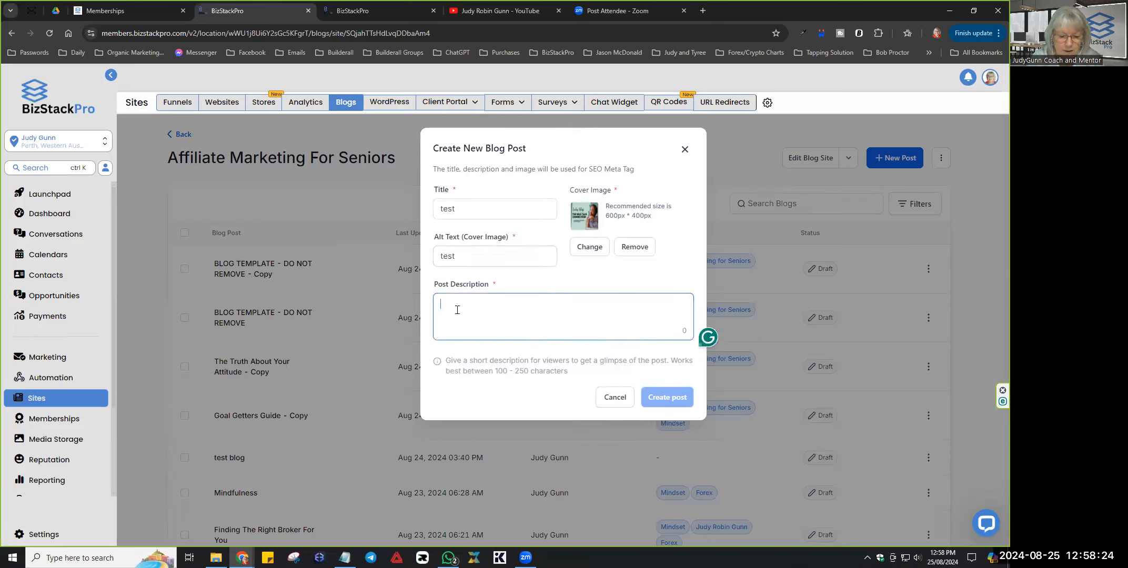
pyautogui.write('test')
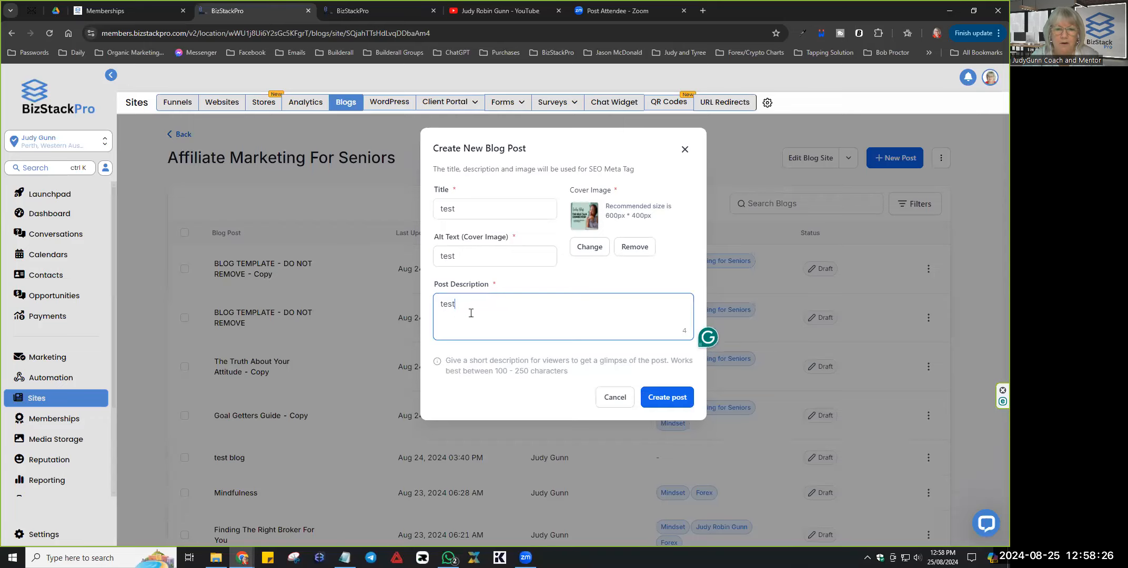
pyautogui.click(664, 398)
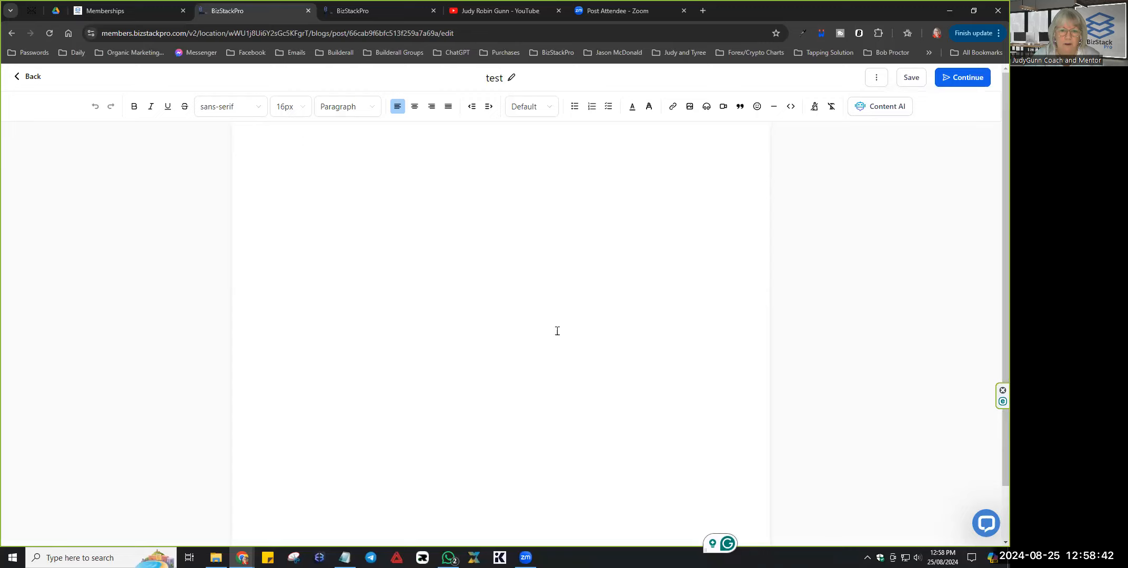
# Step: Inspect the blank post and the font and paragraph style choices available for its text
pyautogui.scroll(-2, 557, 329)
pyautogui.scroll(2, 558, 329)
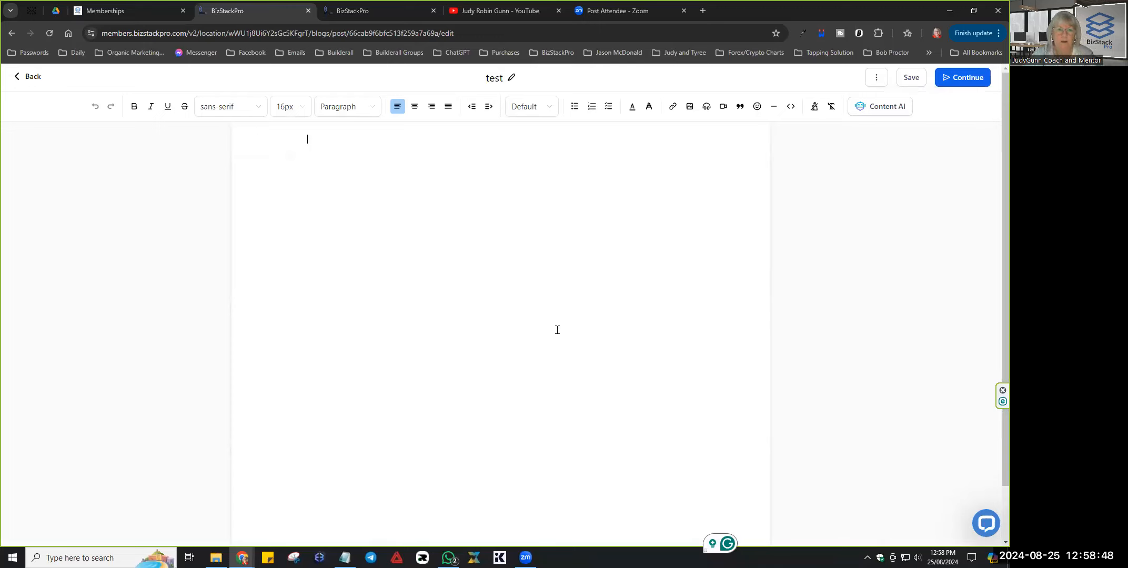
pyautogui.click(257, 109)
pyautogui.click(258, 109)
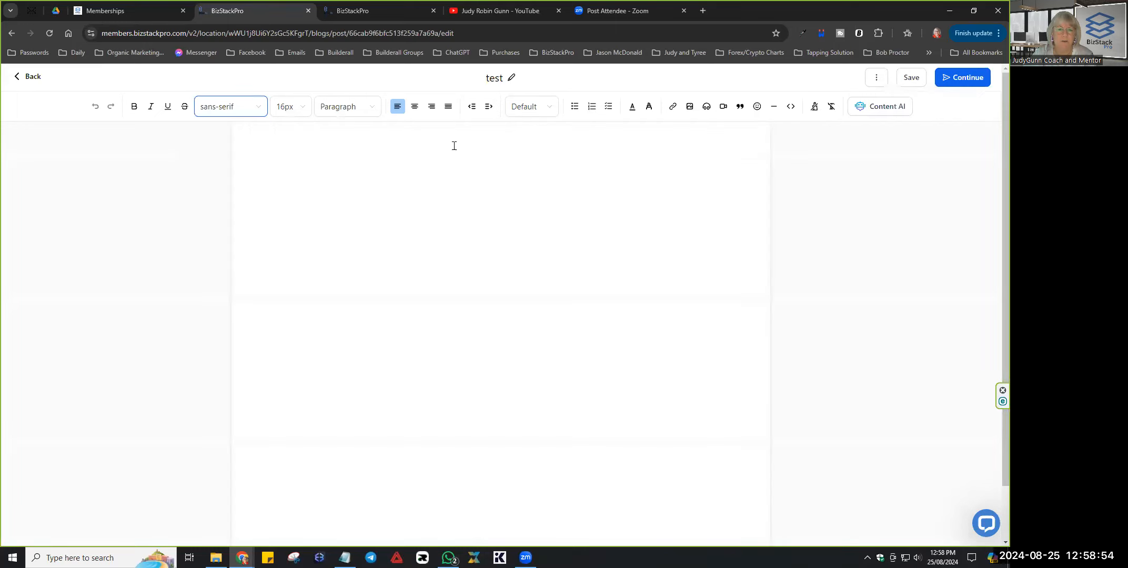
pyautogui.click(370, 109)
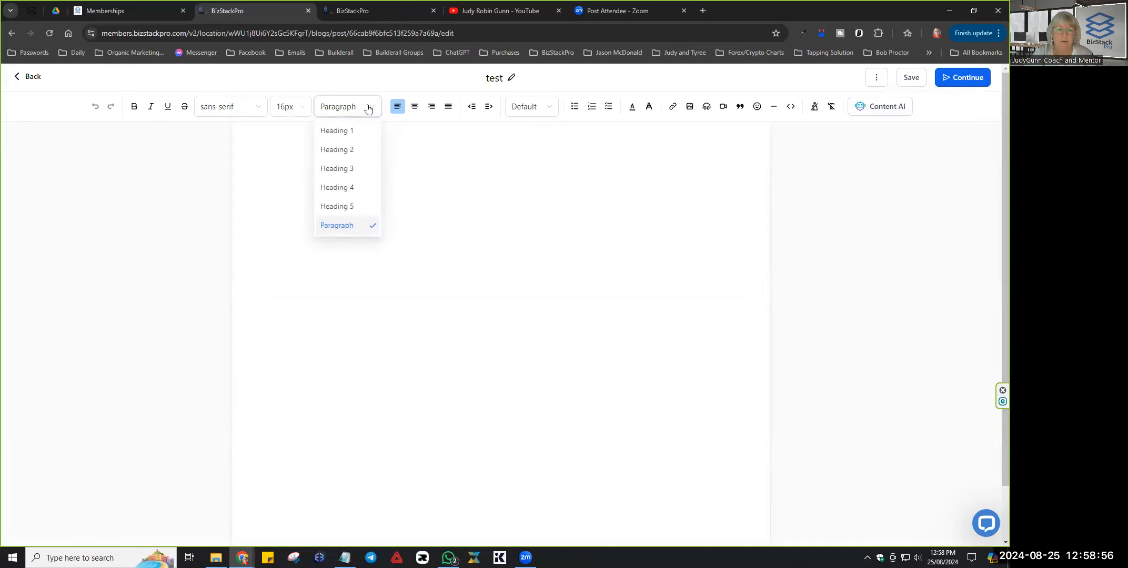
pyautogui.click(368, 109)
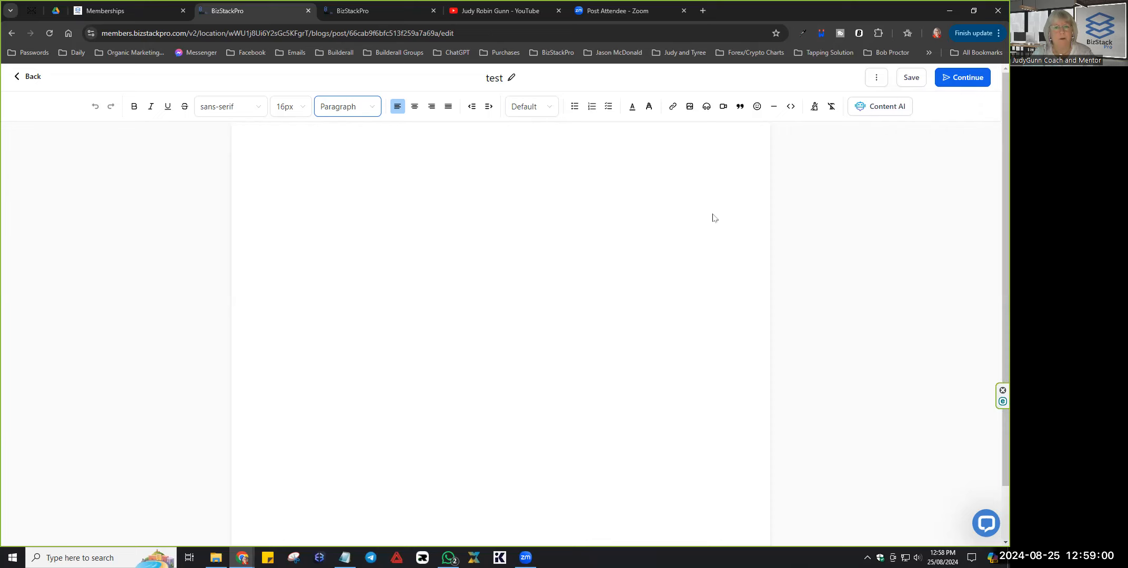
# Step: Return to the blog's post list, look through it and check the additional options offered for the blog
pyautogui.click(33, 77)
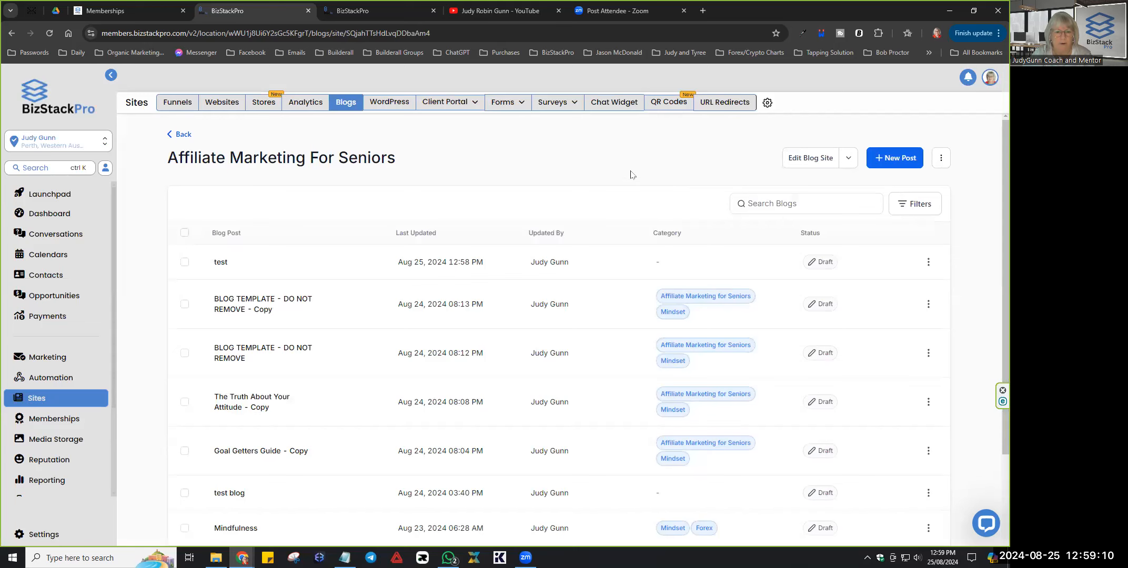
pyautogui.scroll(-4, 613, 279)
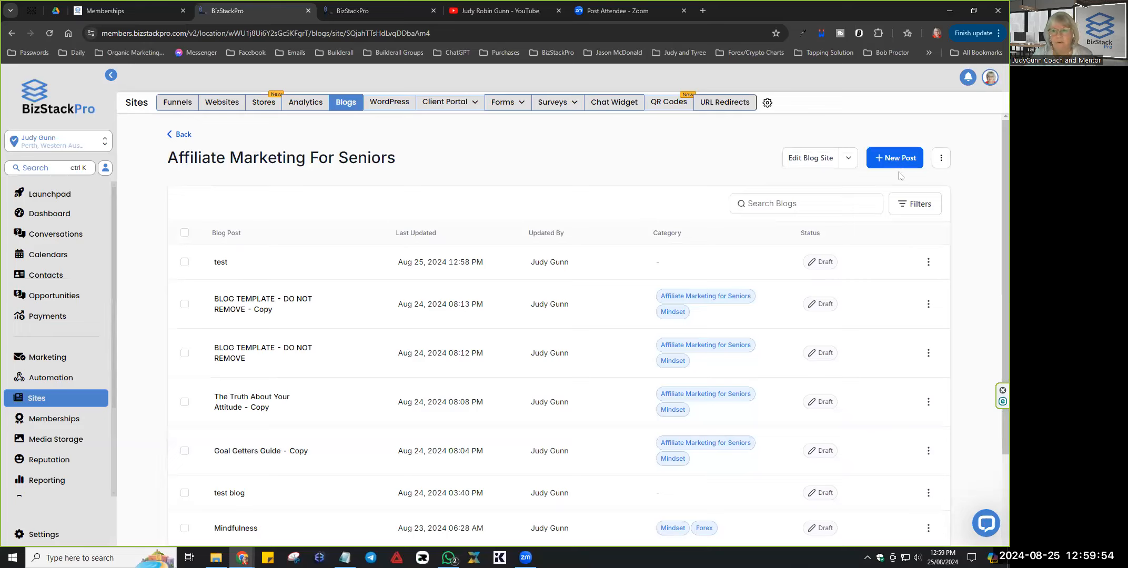
pyautogui.click(942, 159)
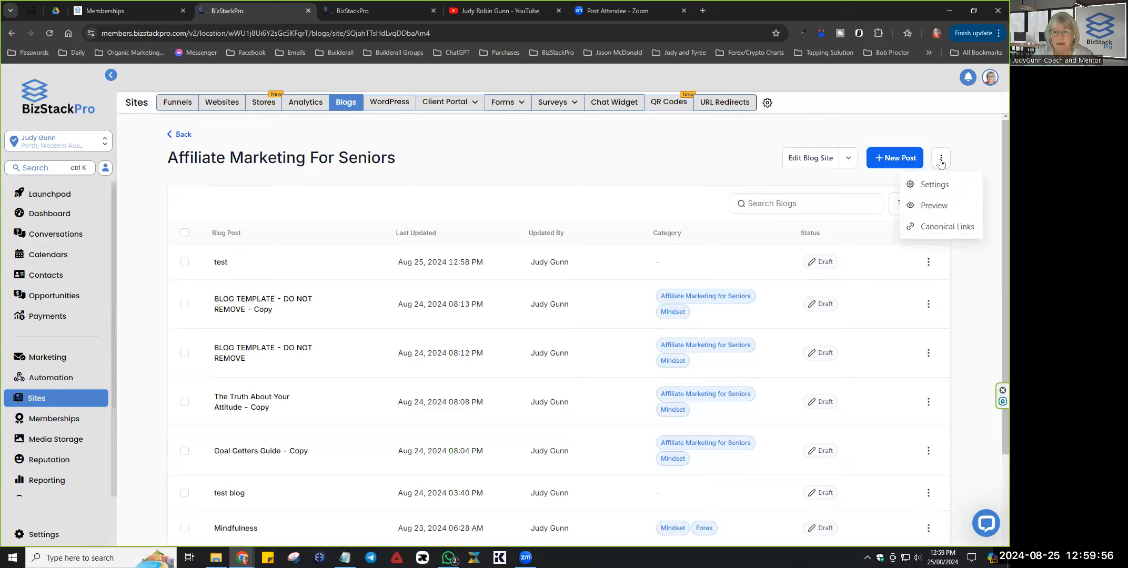
pyautogui.click(666, 158)
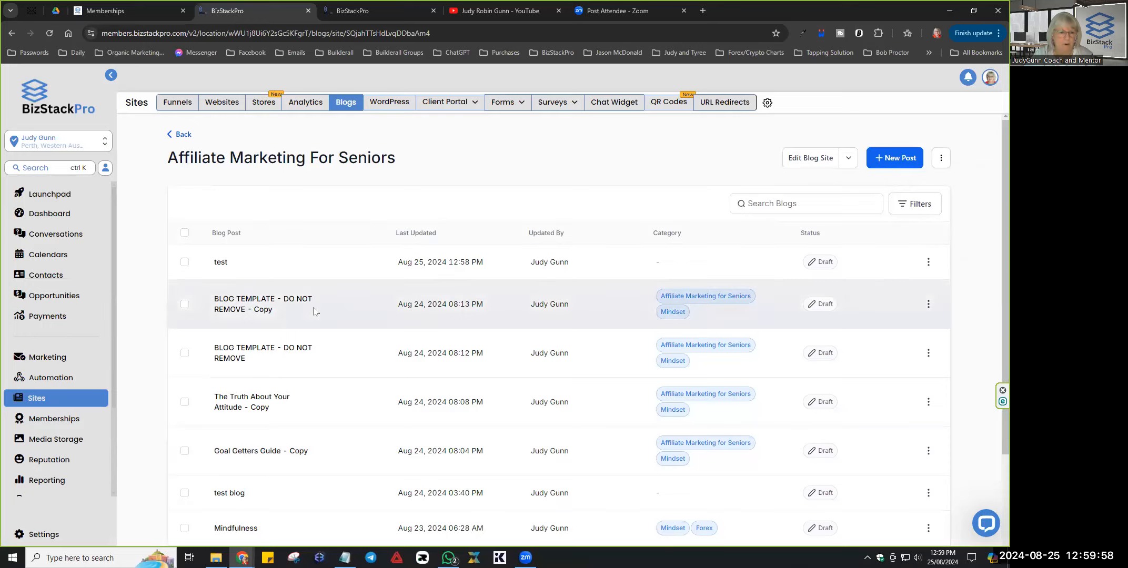
# Step: Open the post "The Truth About Your Attitude - Copy", skim it to the author block and check its duplicate, preview and history options
pyautogui.click(258, 400)
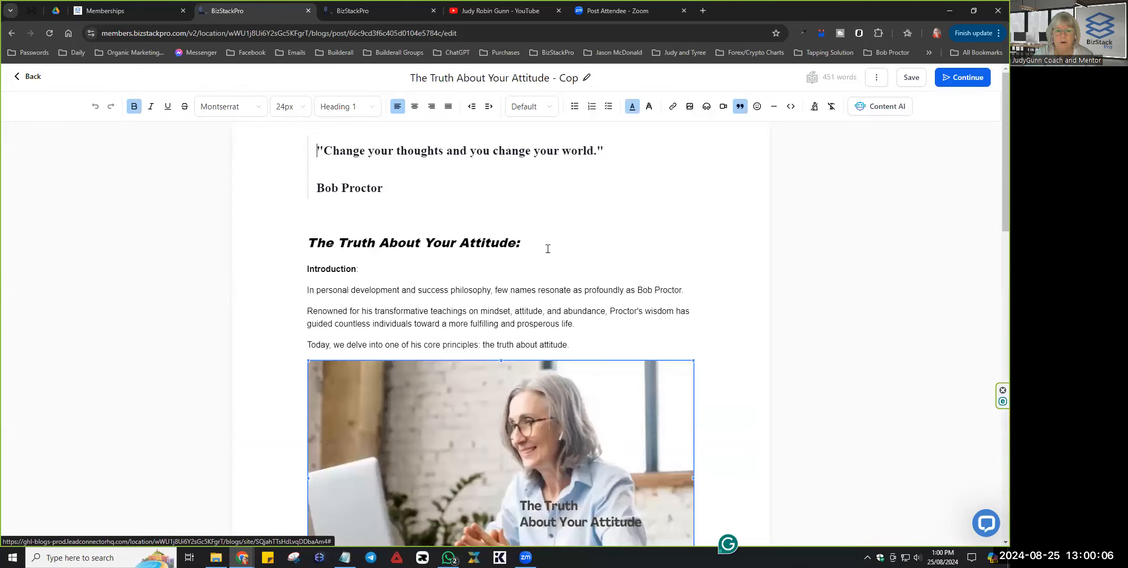
pyautogui.scroll(-3, 491, 268)
pyautogui.scroll(-15, 490, 268)
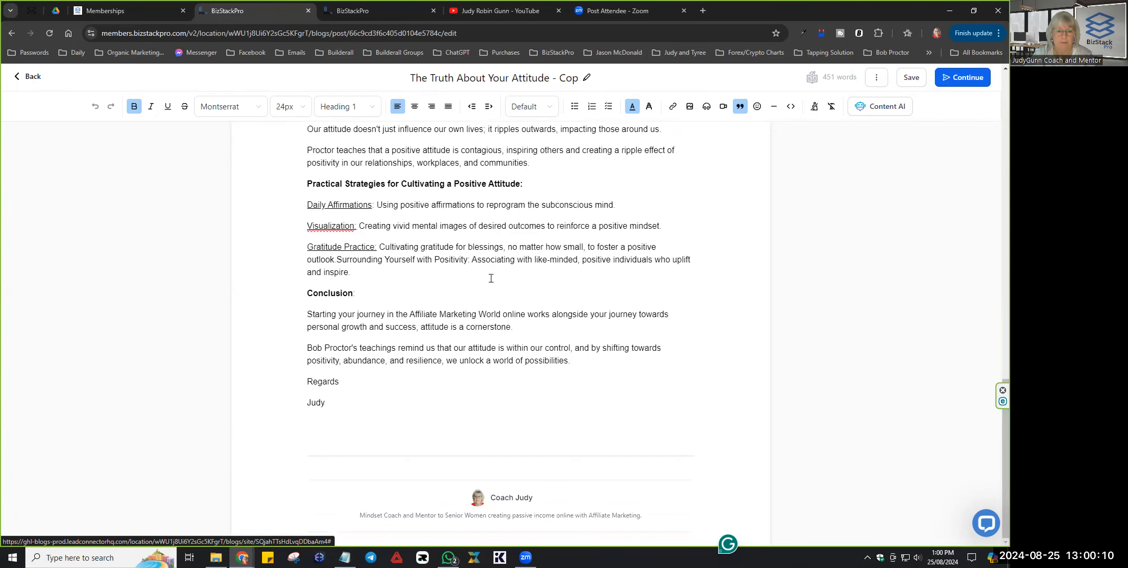
pyautogui.scroll(20, 490, 278)
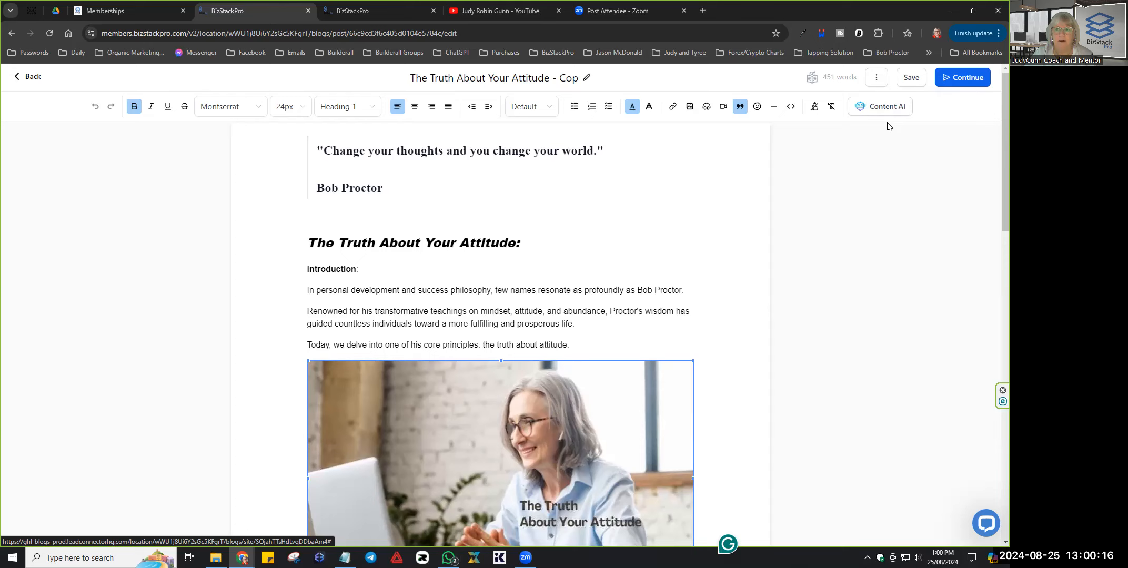
pyautogui.click(879, 78)
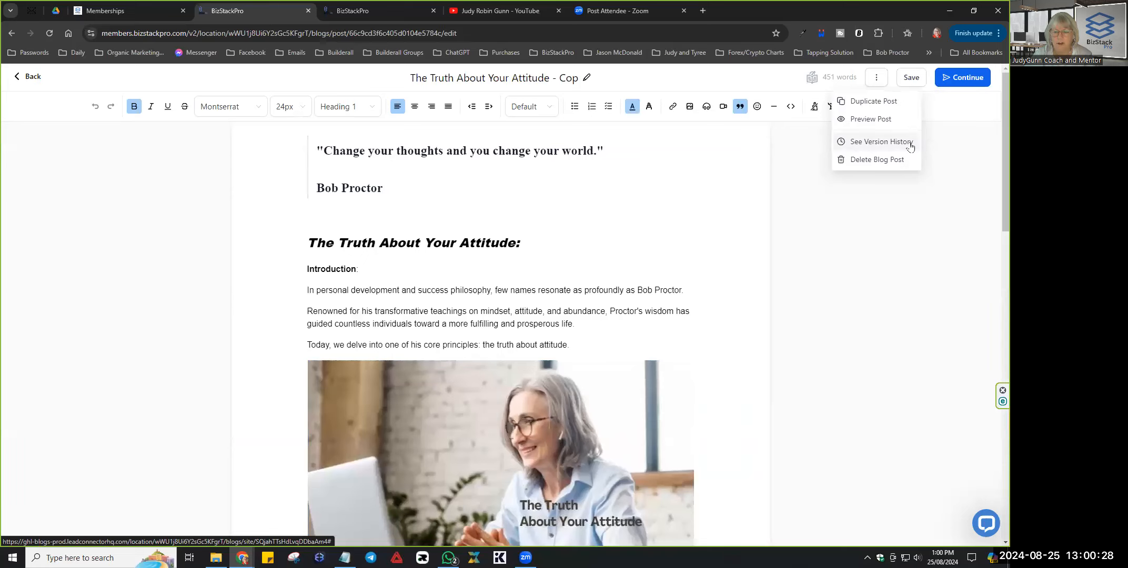
pyautogui.click(813, 161)
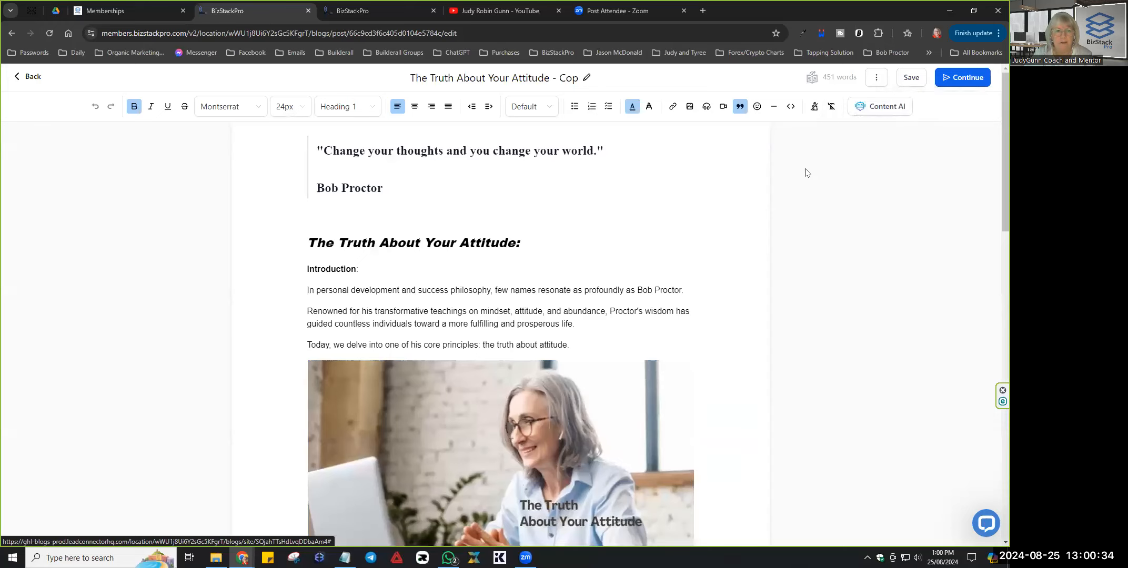
# Step: Return to the post list, look through the existing posts and check the options for editing the blog site
pyautogui.click(34, 77)
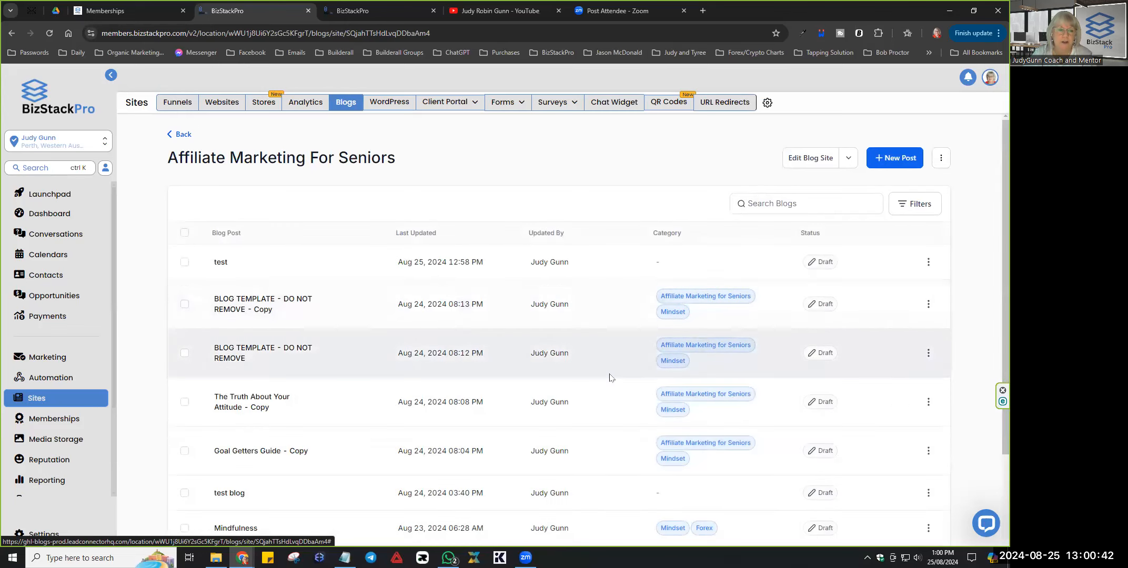
pyautogui.scroll(-3, 584, 334)
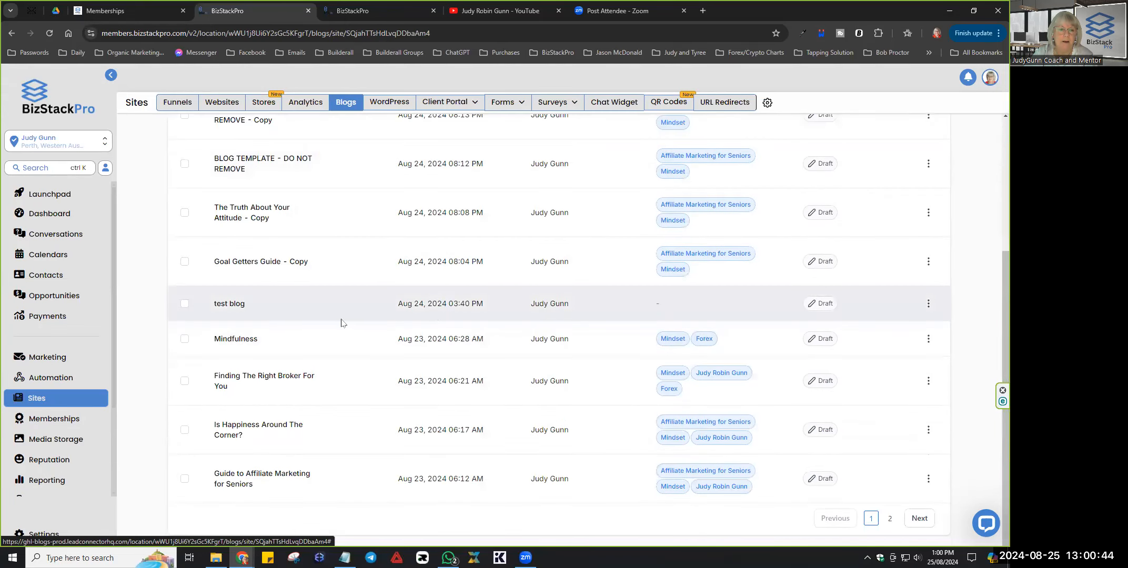
pyautogui.scroll(3, 342, 321)
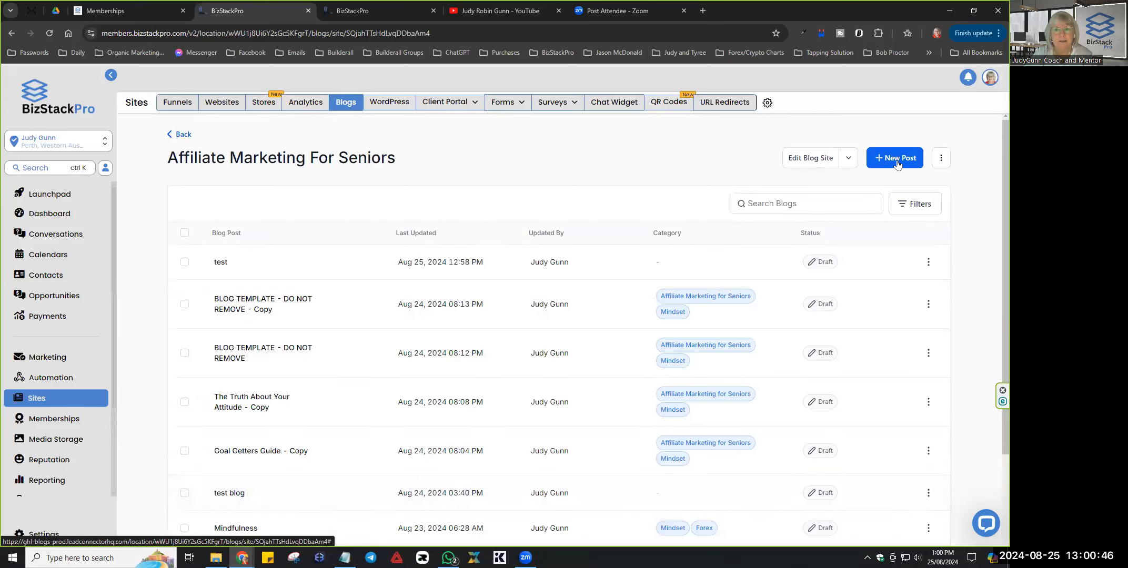
pyautogui.click(850, 159)
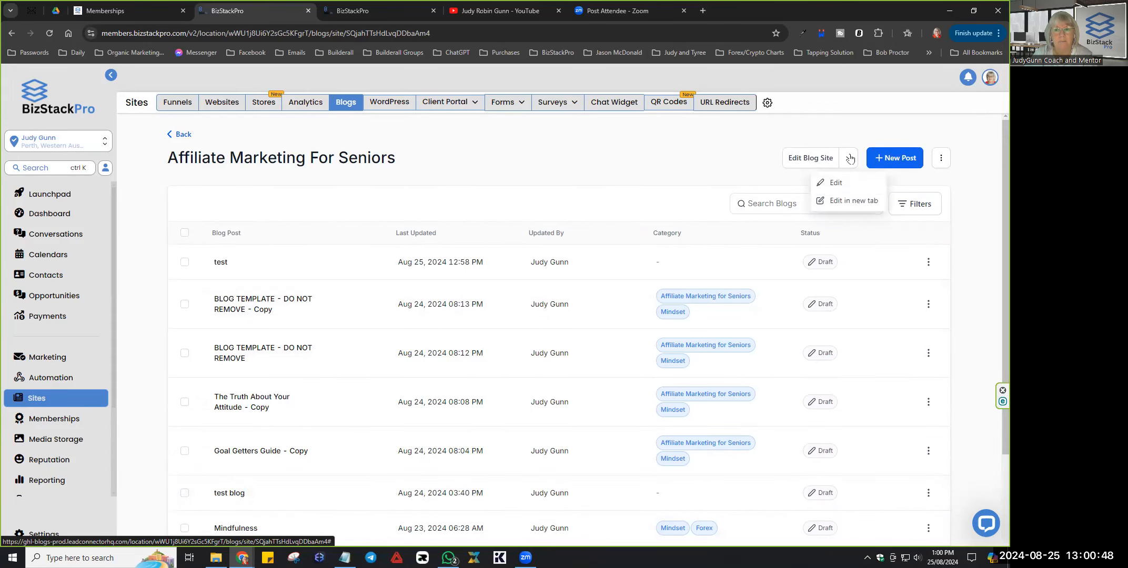
pyautogui.click(752, 158)
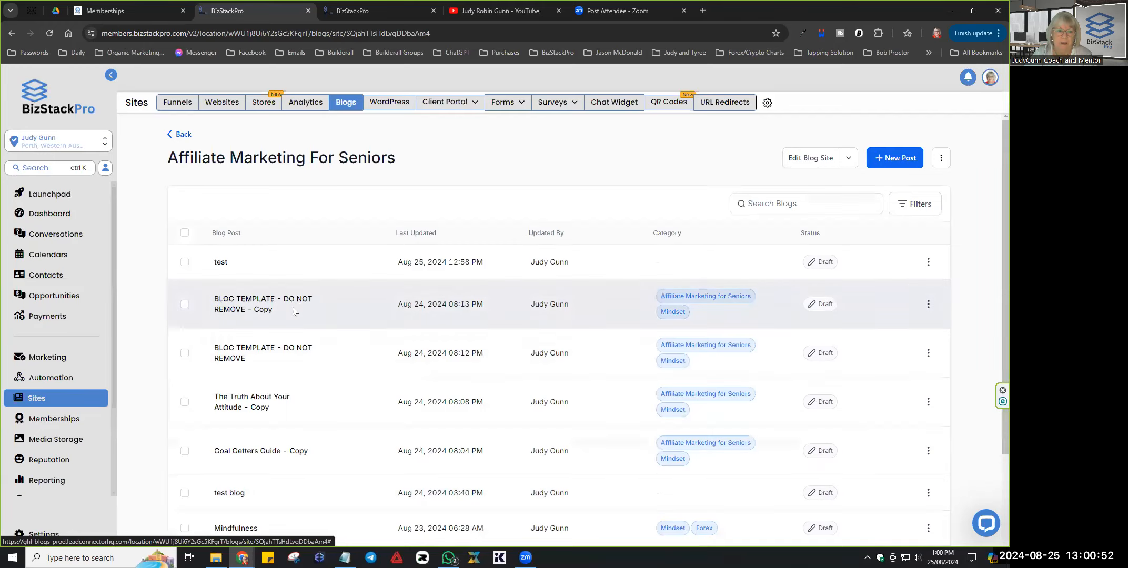
# Step: Open the post "BLOG TEMPLATE - DO NOT REMOVE", skim its opening sections and check its duplicate, preview, version history and delete options
pyautogui.click(238, 351)
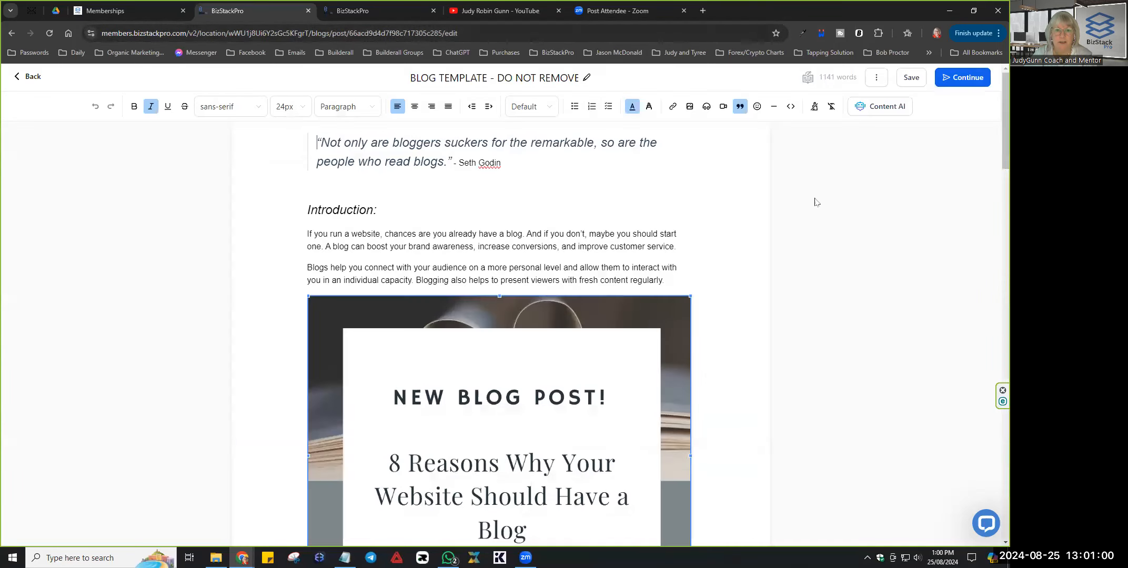
pyautogui.scroll(-7, 818, 187)
pyautogui.scroll(-5, 847, 205)
pyautogui.scroll(5, 868, 135)
pyautogui.click(877, 75)
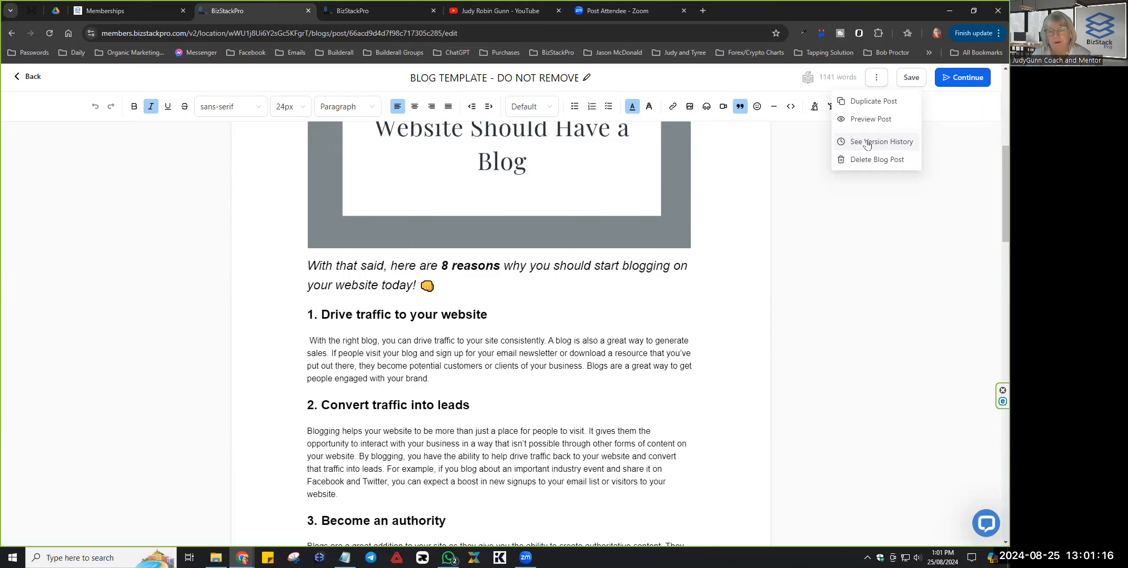
pyautogui.click(809, 224)
# Step: Read through the template post's numbered reasons, check its title and return to the blog's post list
pyautogui.scroll(7, 443, 296)
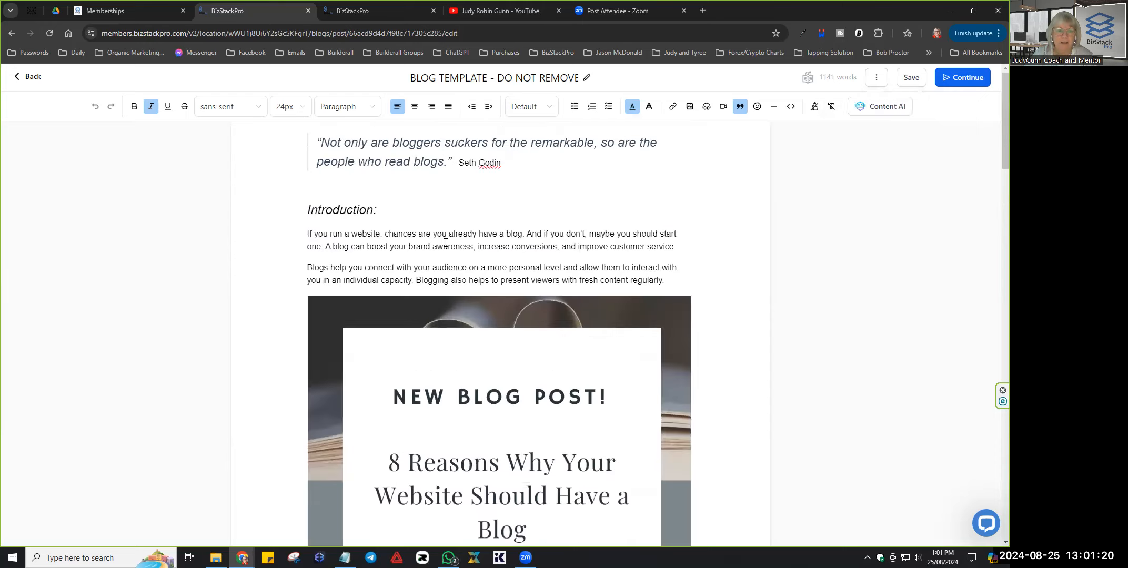
pyautogui.scroll(-13, 467, 252)
pyautogui.scroll(-7, 504, 270)
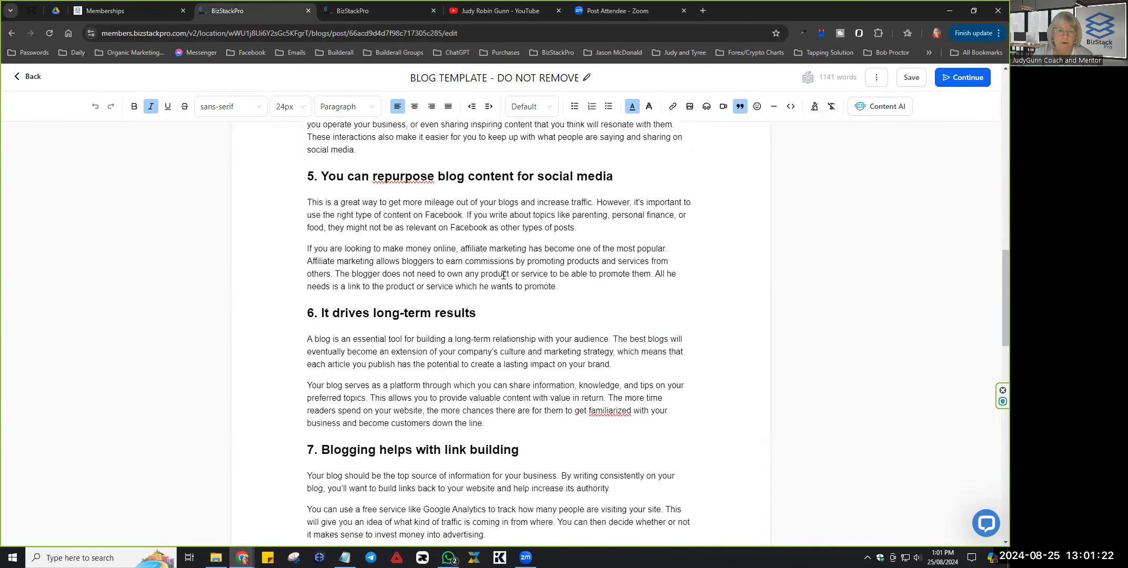
pyautogui.scroll(20, 503, 274)
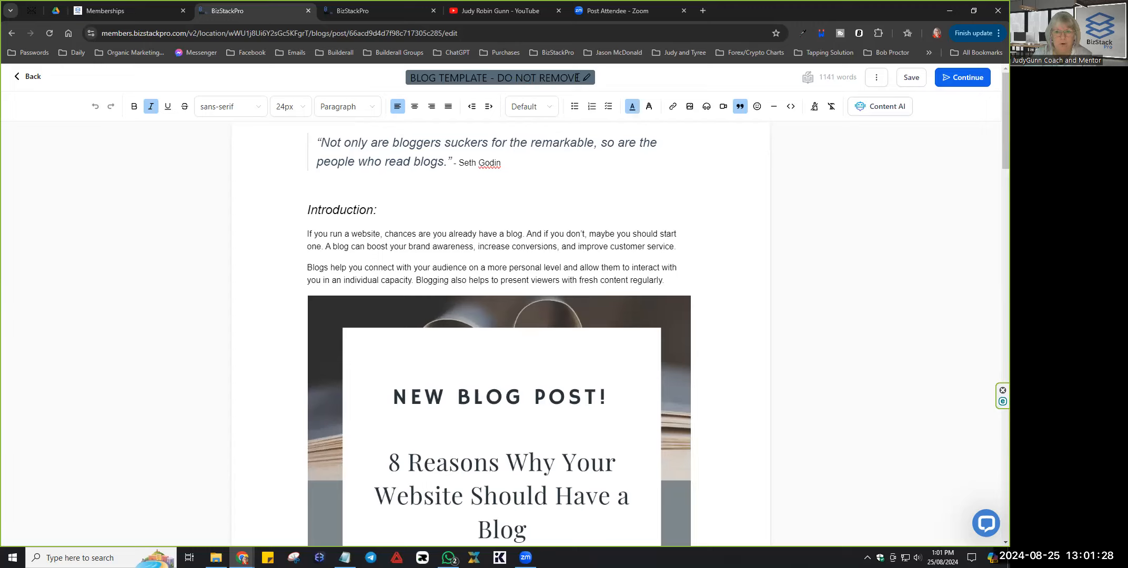
pyautogui.click(29, 77)
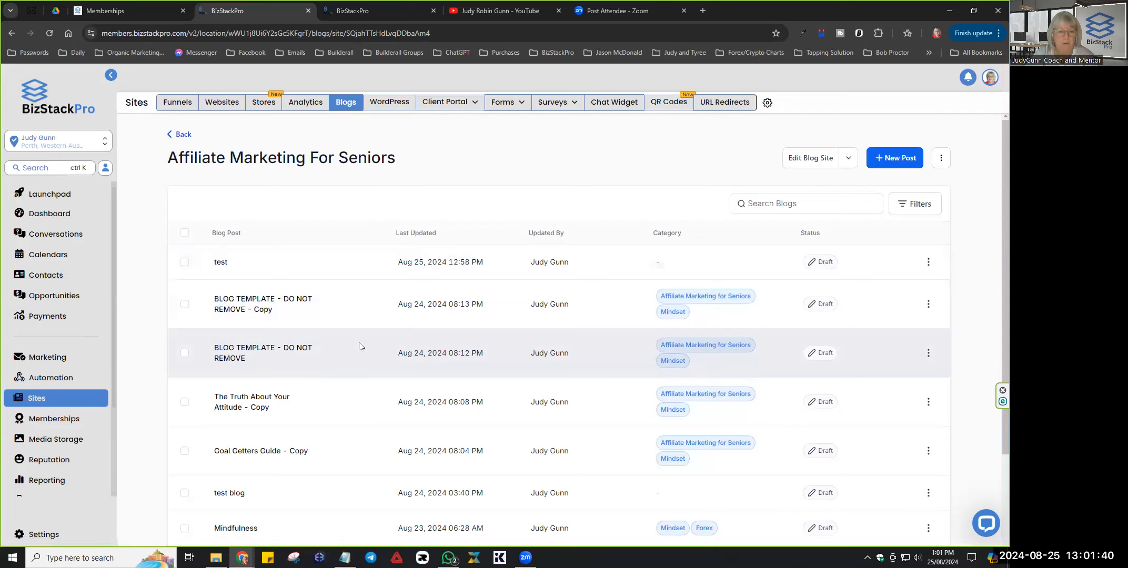
# Step: Reopen "BLOG TEMPLATE - DO NOT REMOVE", review its publish or schedule settings and go back to the post's content
pyautogui.click(234, 352)
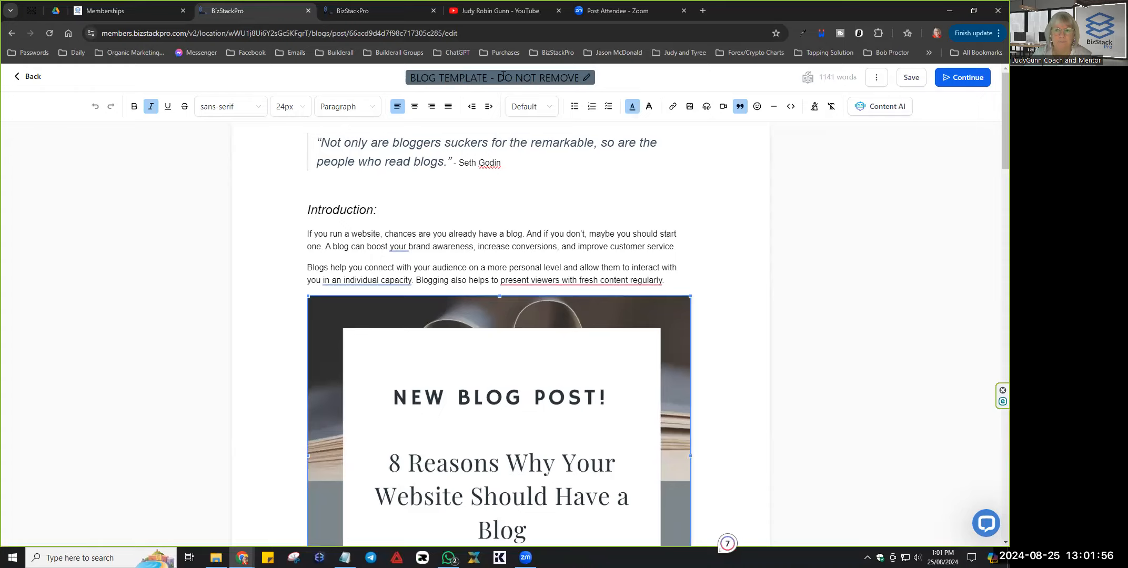
pyautogui.click(958, 77)
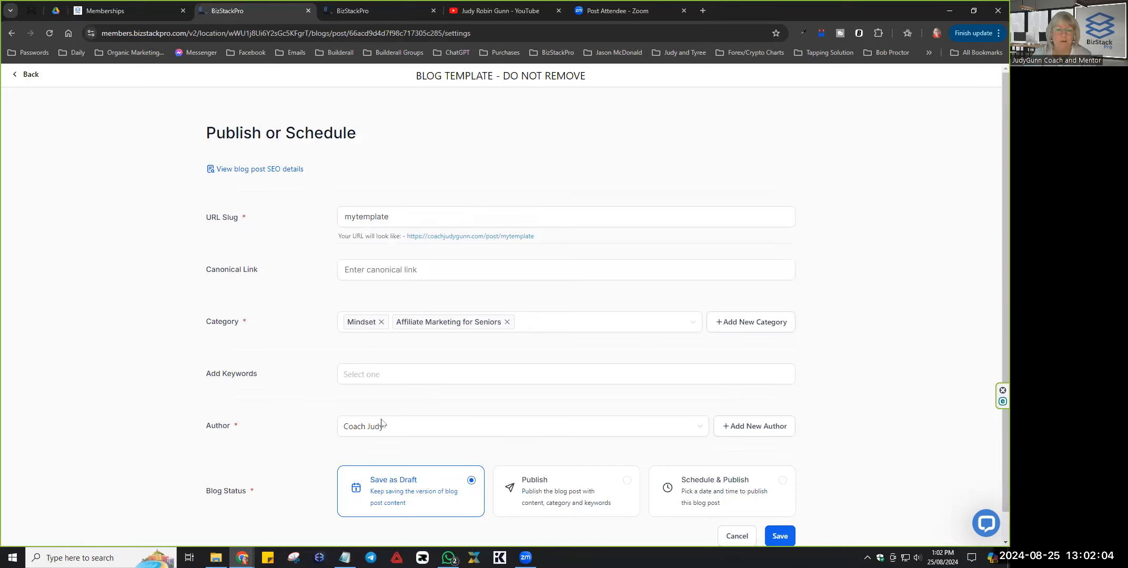
pyautogui.click(11, 33)
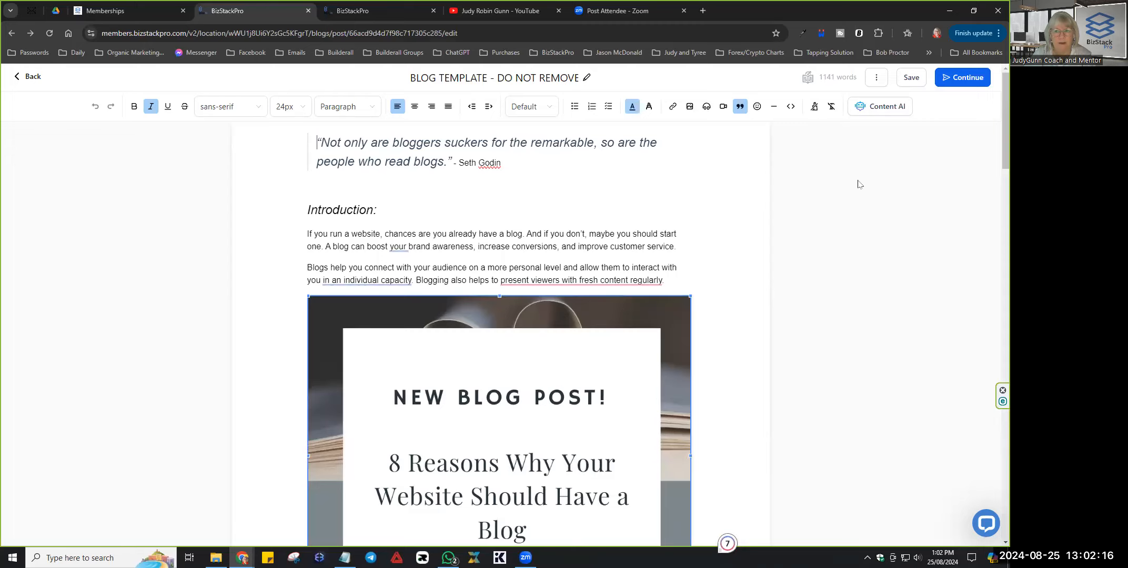
# Step: Skim the template post's content once more and leave it for the Affiliate Marketing For Seniors post list
pyautogui.scroll(-10, 859, 184)
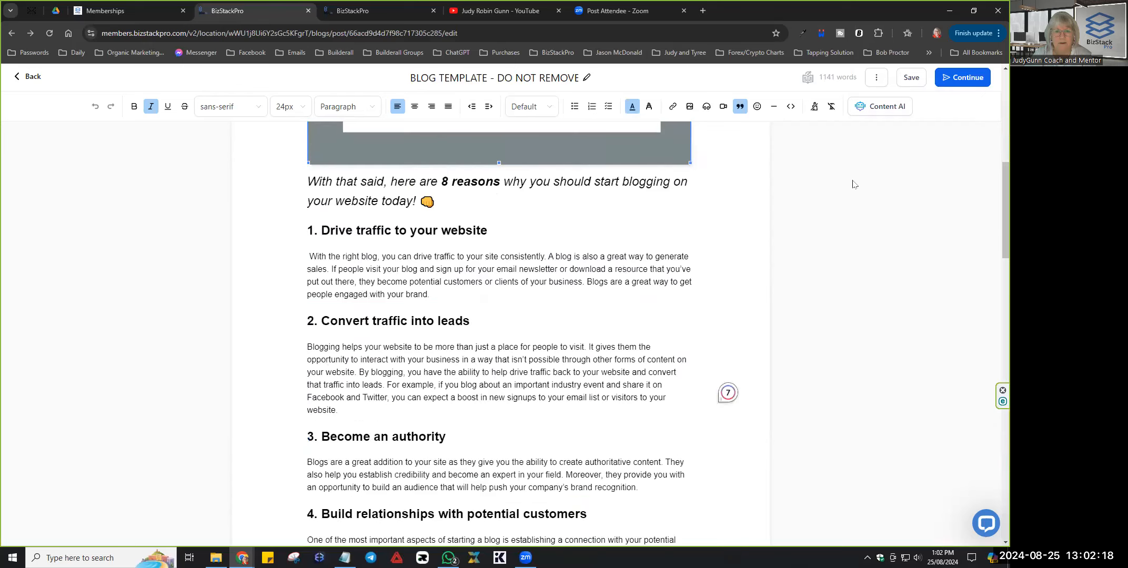
pyautogui.scroll(10, 853, 184)
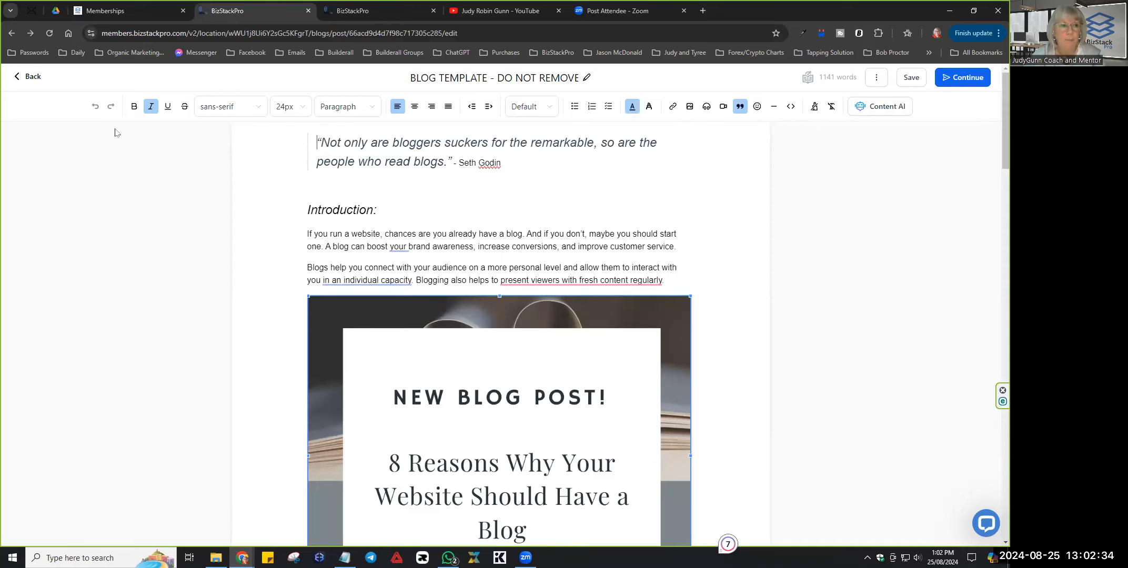
pyautogui.click(30, 79)
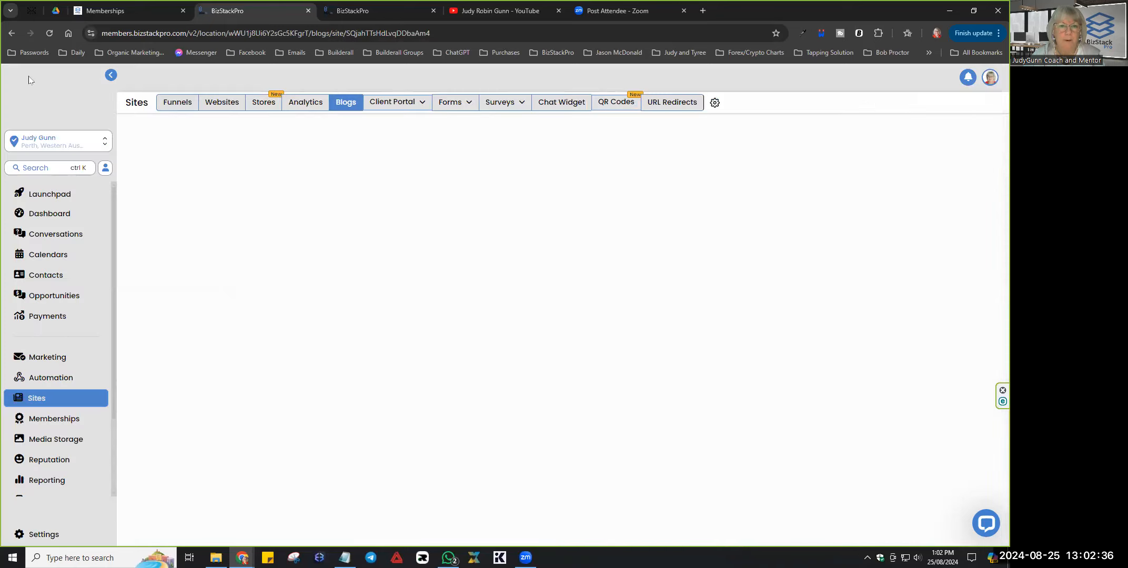